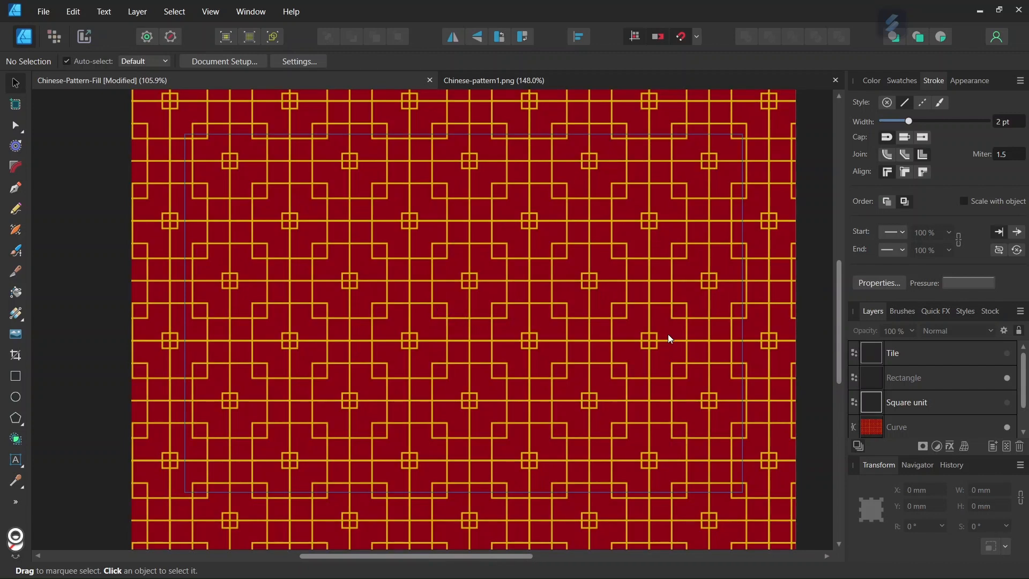
# Show the Tile outline over the lattice pattern and hide the Square unit outline.
pyautogui.click(1007, 404)
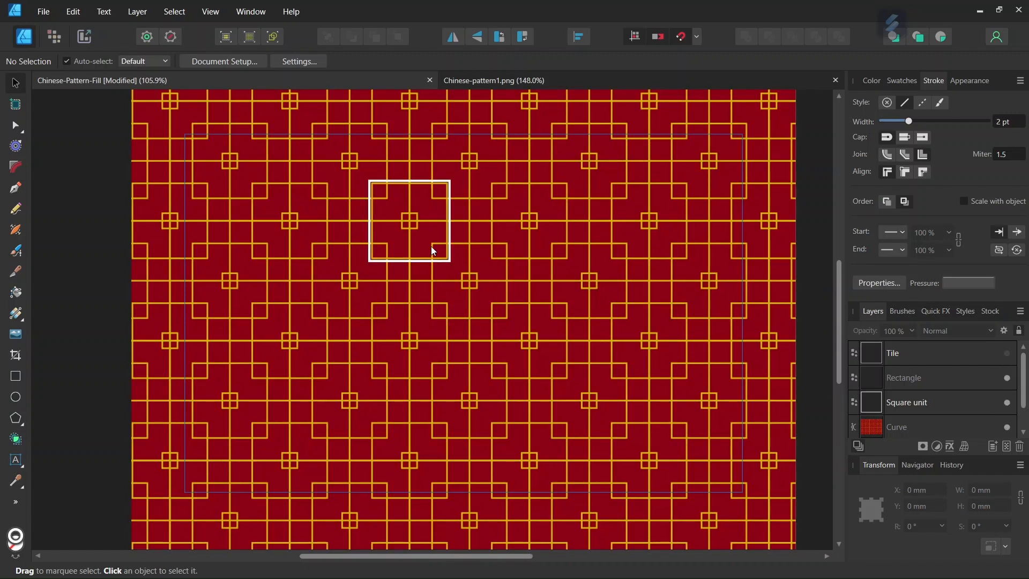
pyautogui.scroll(2, 373, 213)
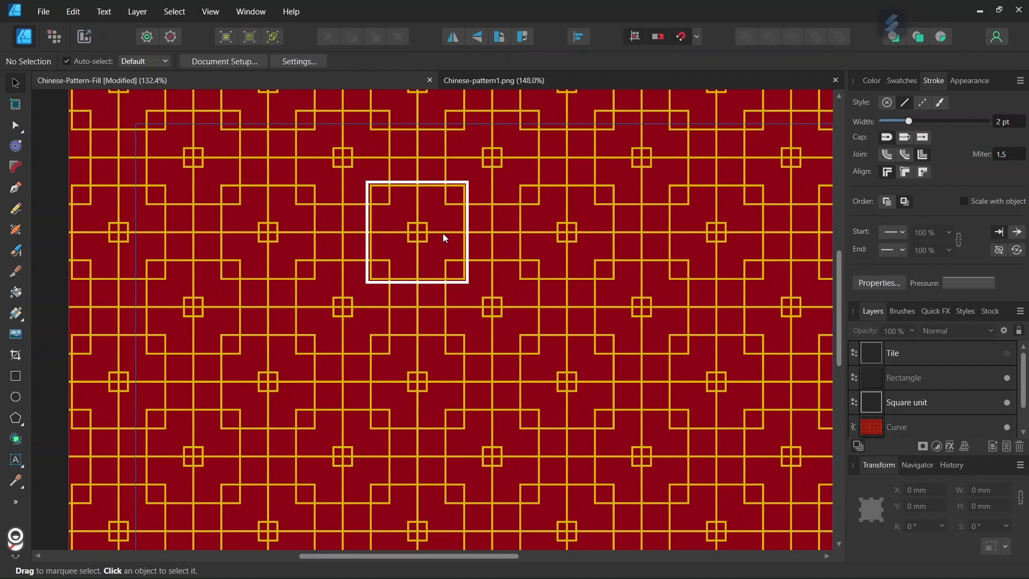
pyautogui.scroll(-2, 443, 234)
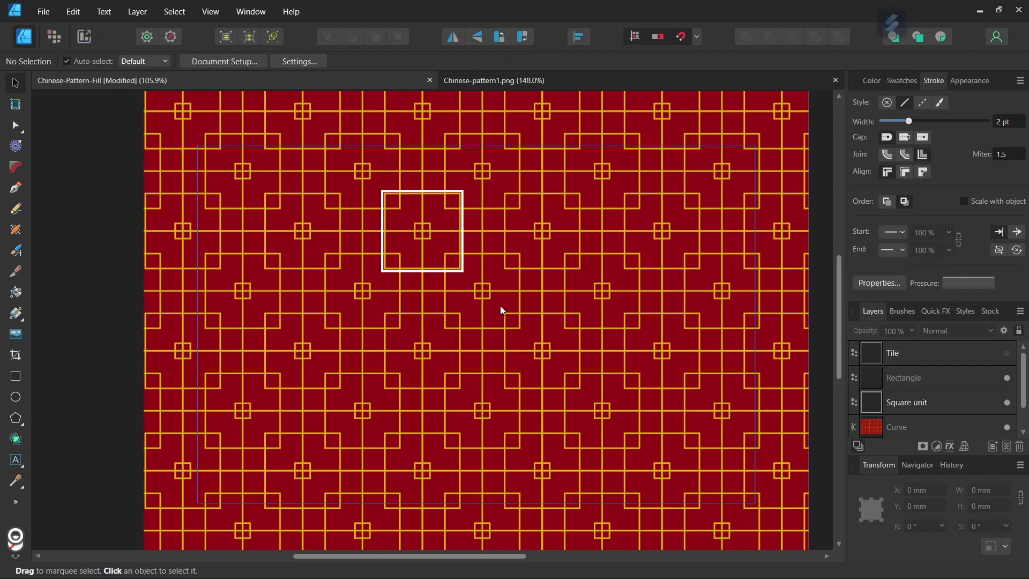
pyautogui.click(1008, 352)
pyautogui.click(1008, 402)
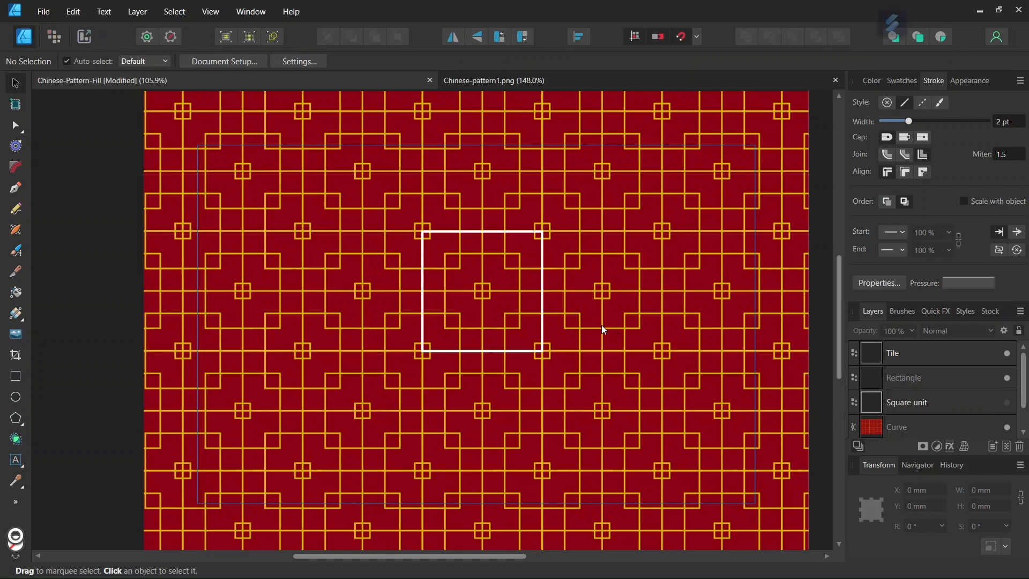
pyautogui.scroll(1, 602, 325)
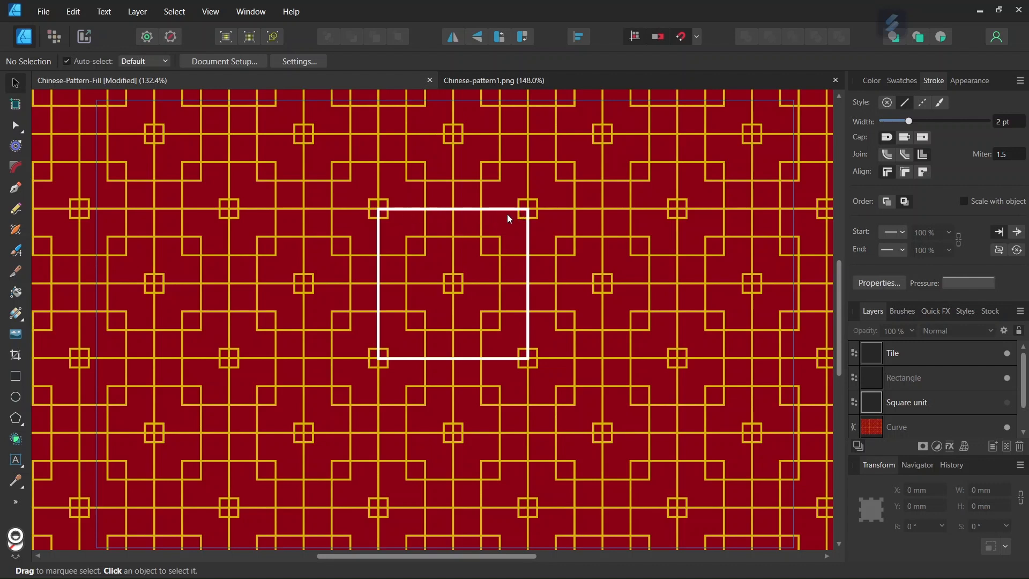
pyautogui.scroll(1, 496, 220)
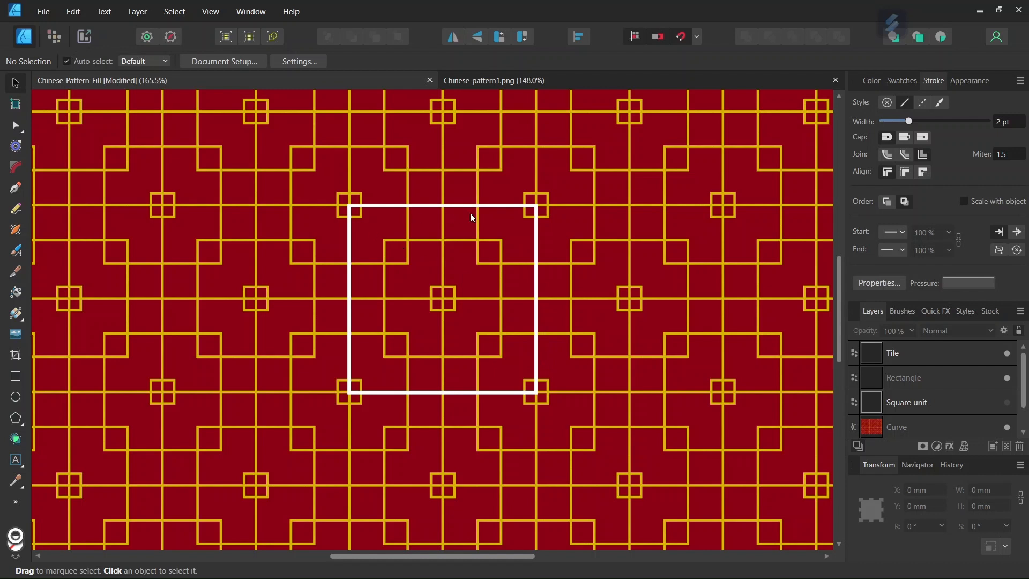
# View the exported Chinese-pattern1.png tile, then close it.
pyautogui.click(525, 81)
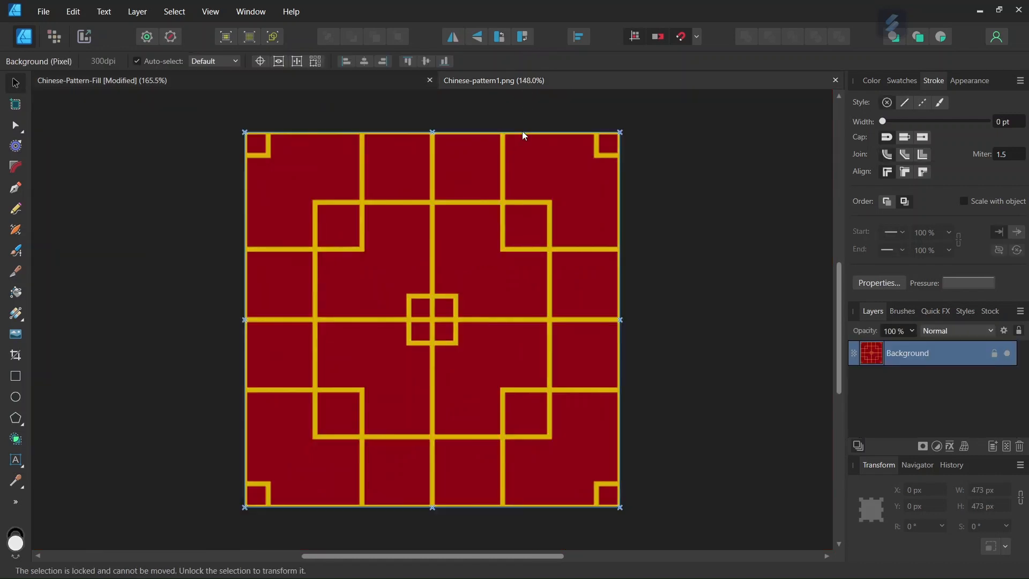
pyautogui.scroll(-2, 512, 205)
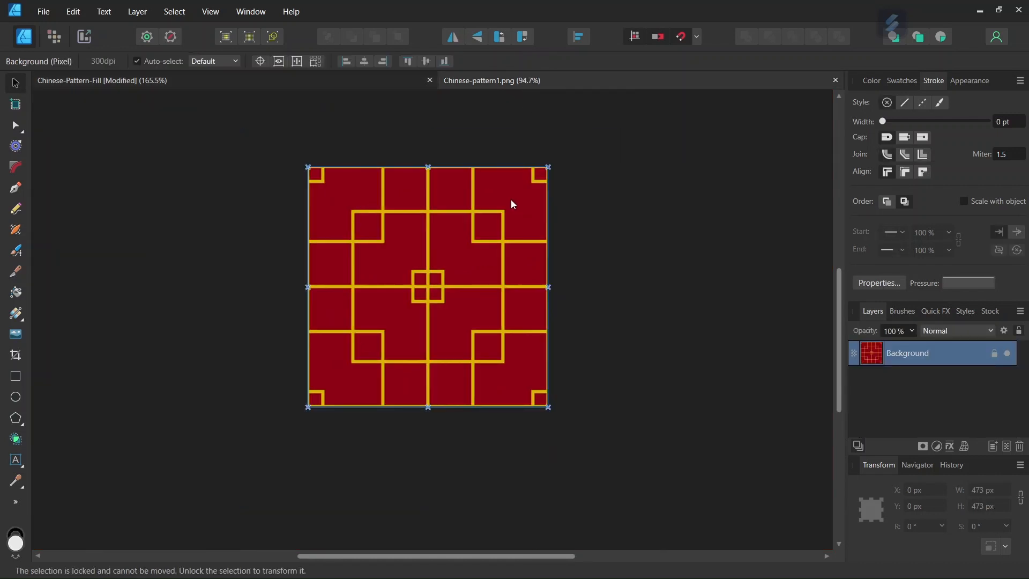
pyautogui.click(836, 80)
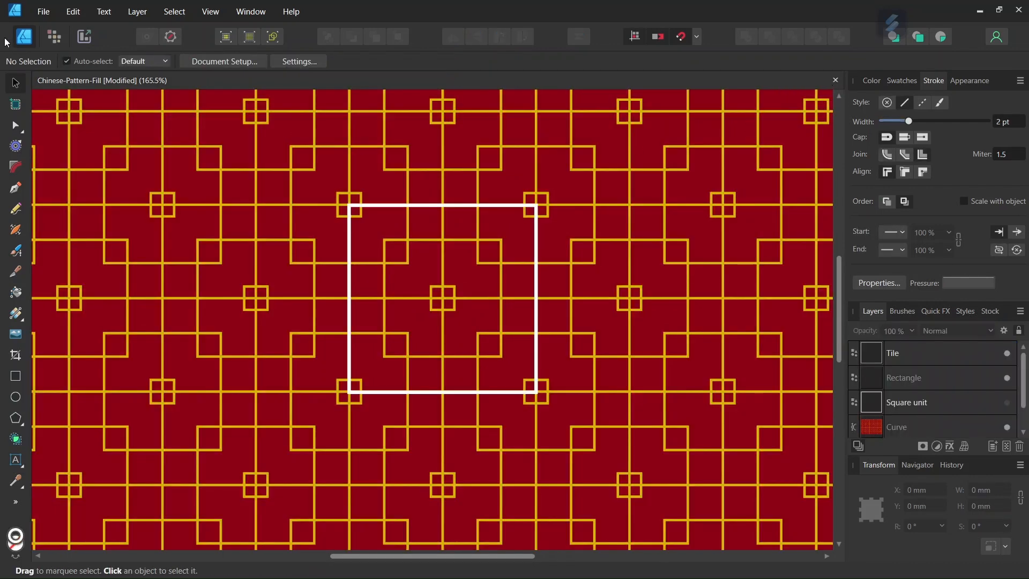
# Create a new A5 document in pixels (2480.3 × 1748 px) with margins turned off.
pyautogui.click(43, 12)
pyautogui.press('Escape')
pyautogui.hotkey('ctrl', 'n')
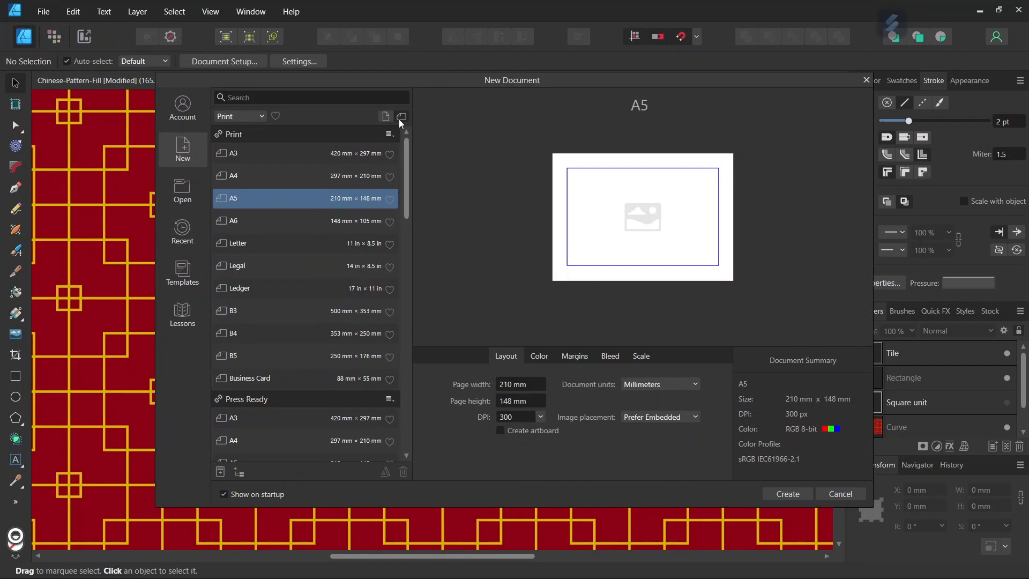
pyautogui.click(646, 385)
pyautogui.click(644, 396)
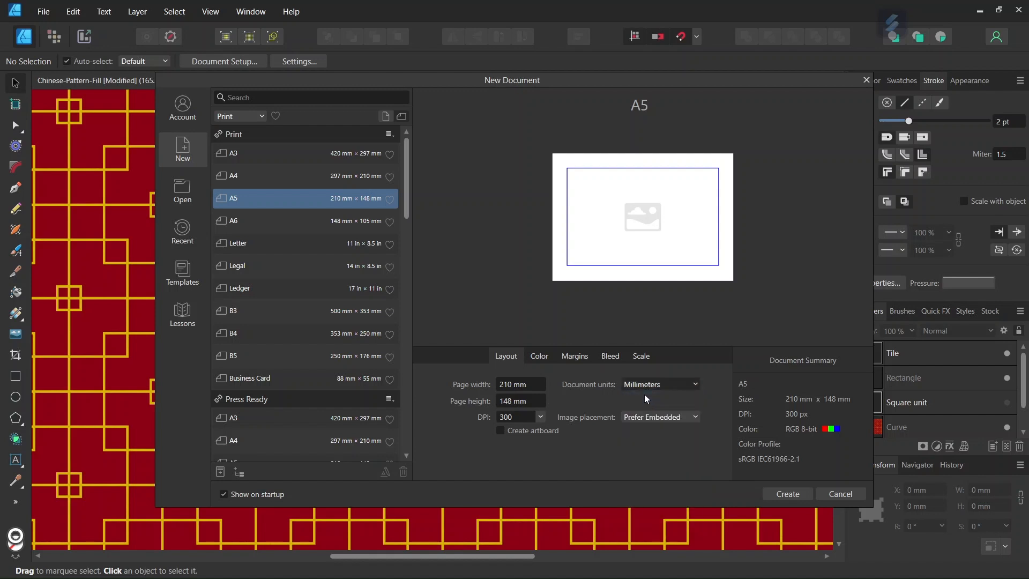
pyautogui.click(575, 356)
pyautogui.click(494, 381)
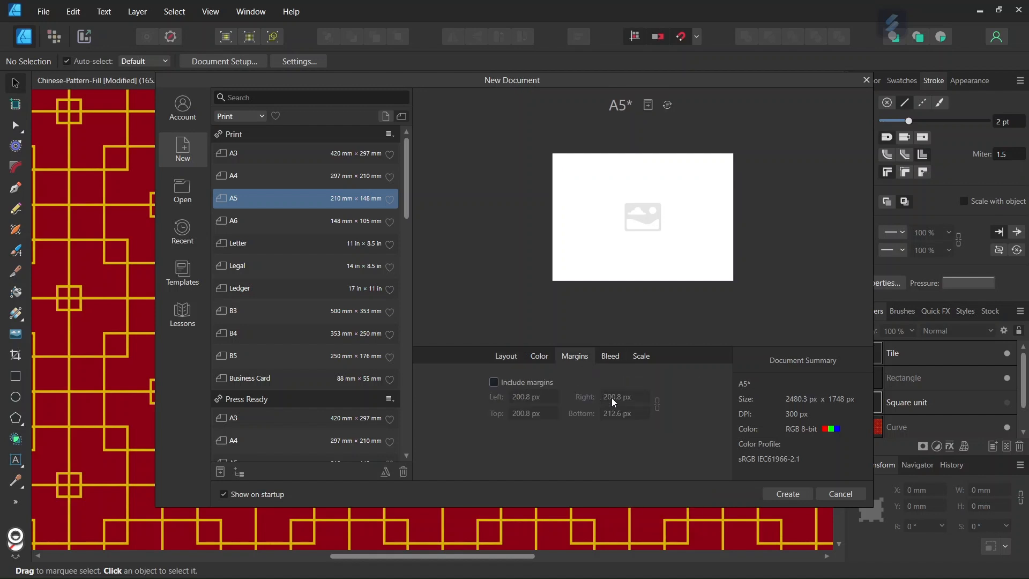
pyautogui.click(782, 490)
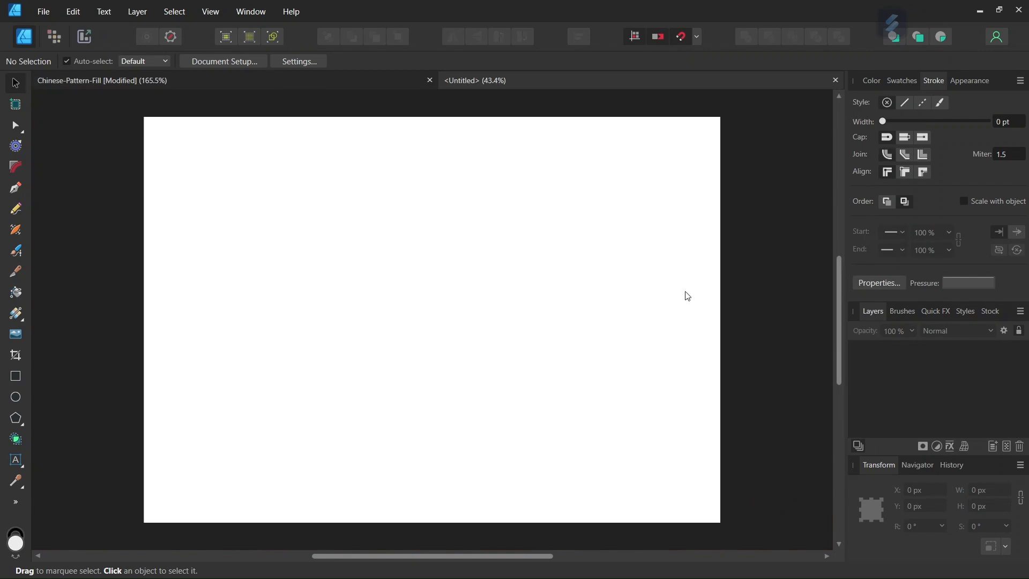
# After checking the snapping options, set up the Rectangle Tool with no stroke.
pyautogui.click(697, 36)
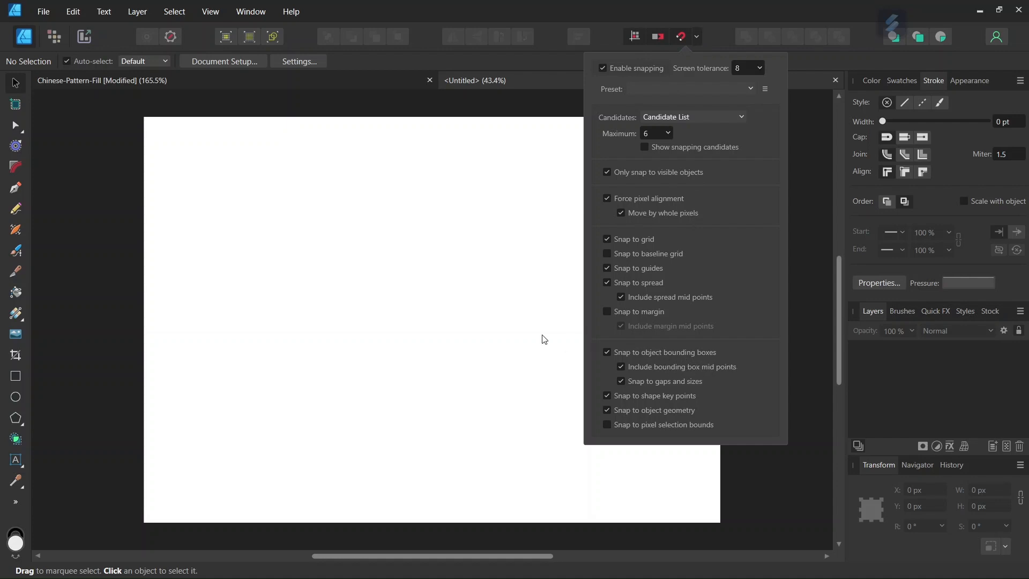
pyautogui.click(472, 325)
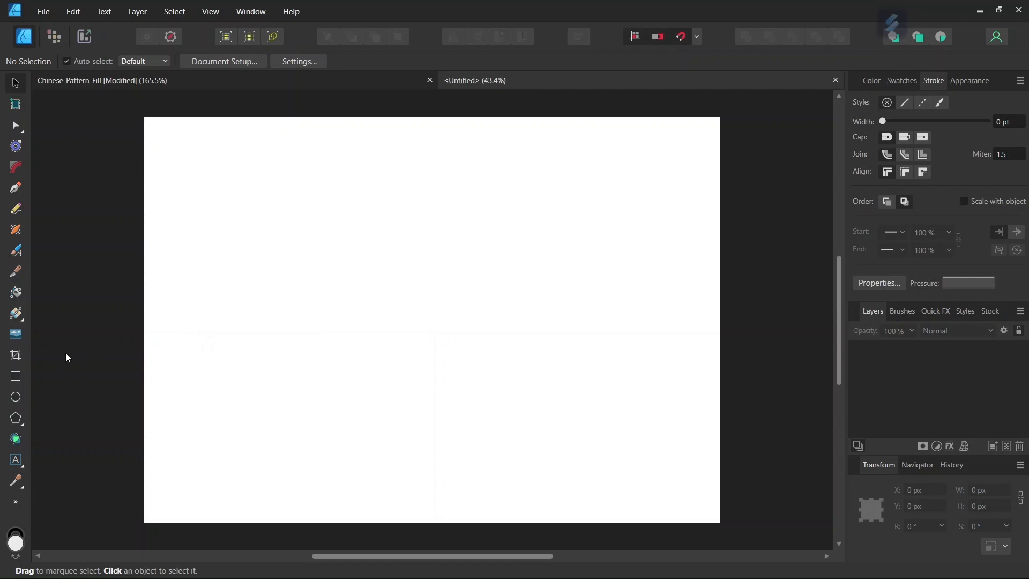
pyautogui.click(21, 378)
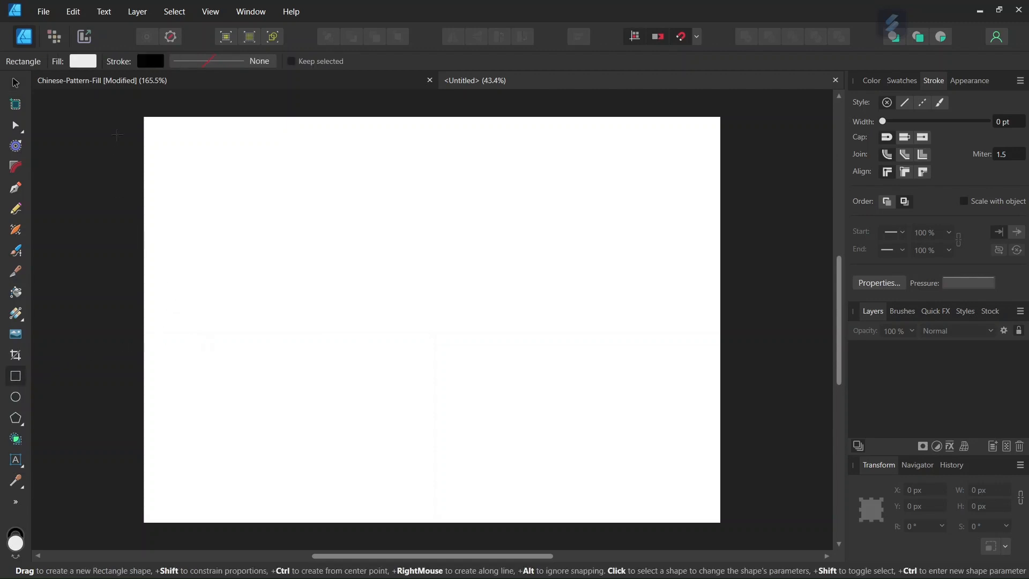
pyautogui.click(148, 62)
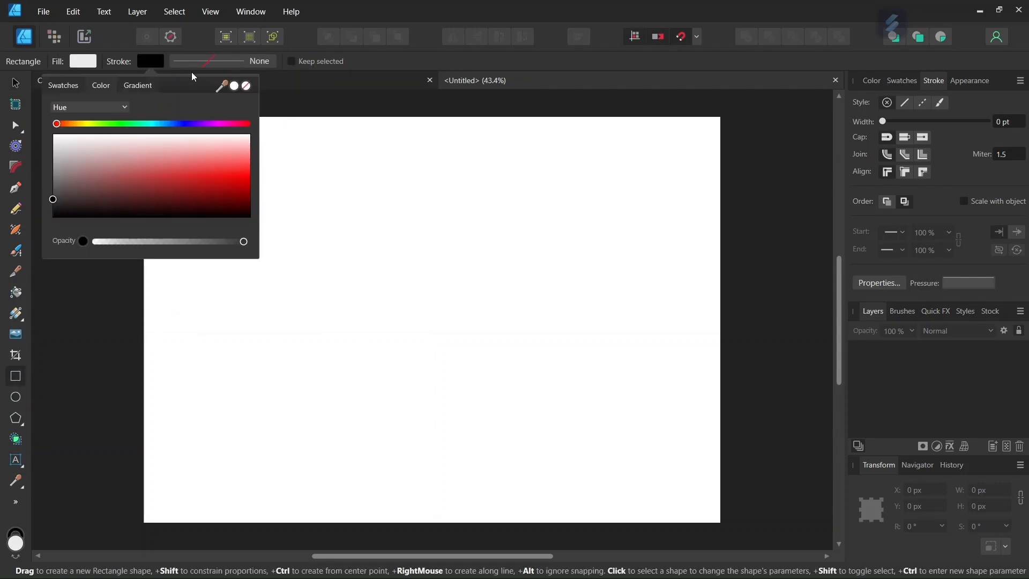
pyautogui.click(248, 87)
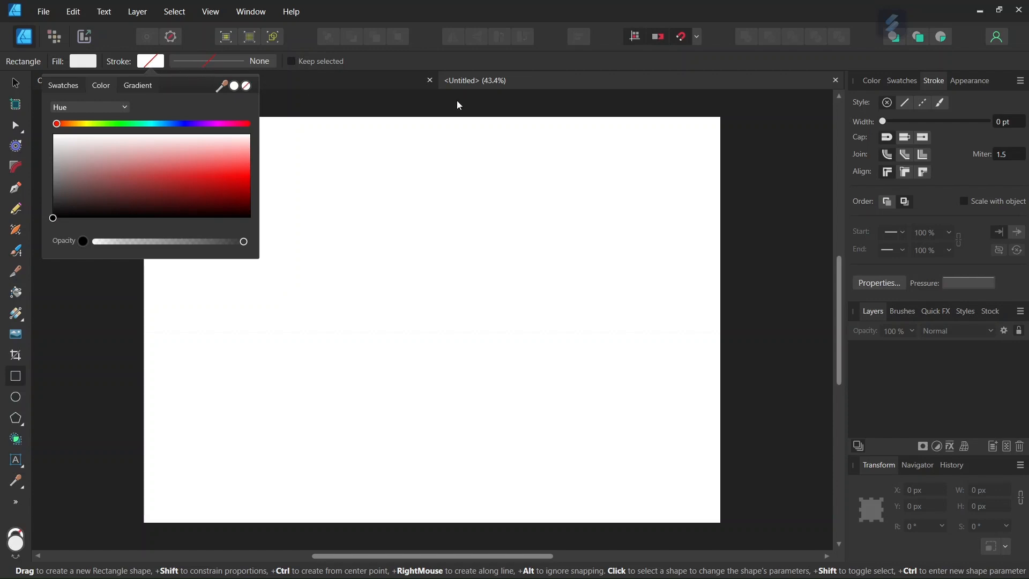
# Set the rectangle fill colour to dark red hex 8B0015.
pyautogui.click(872, 82)
pyautogui.click(1011, 215)
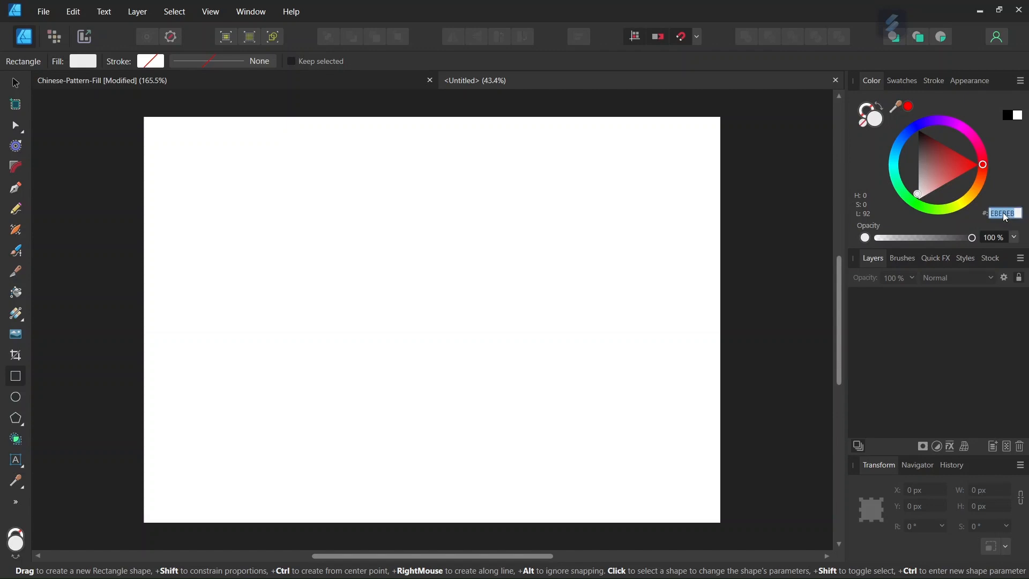
pyautogui.write('8B0015')
pyautogui.press('Return')
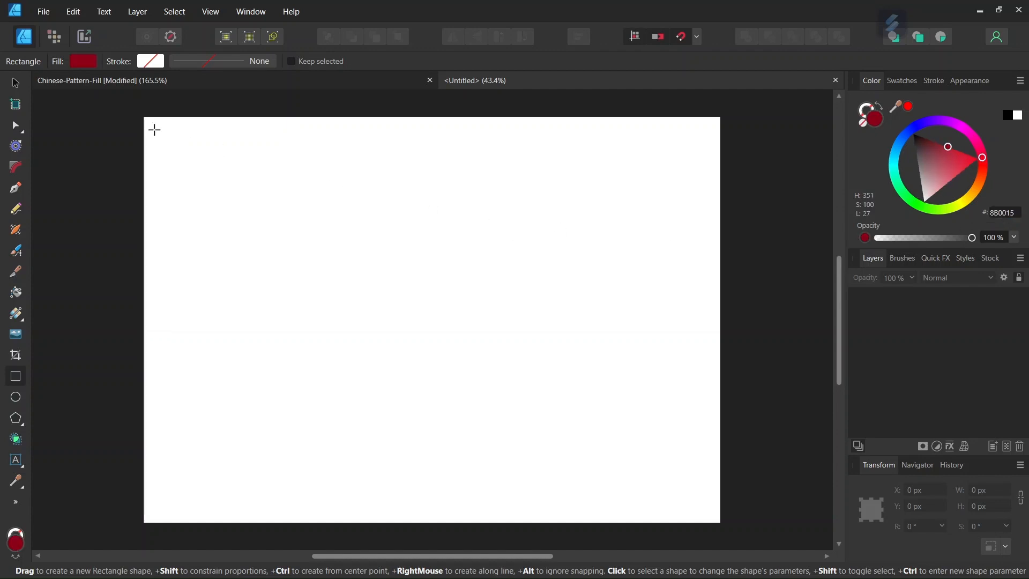
# Draw a dark red rectangle over the whole page and show a Basic 64 px grid.
pyautogui.moveTo(143, 117); pyautogui.dragTo(720, 523)
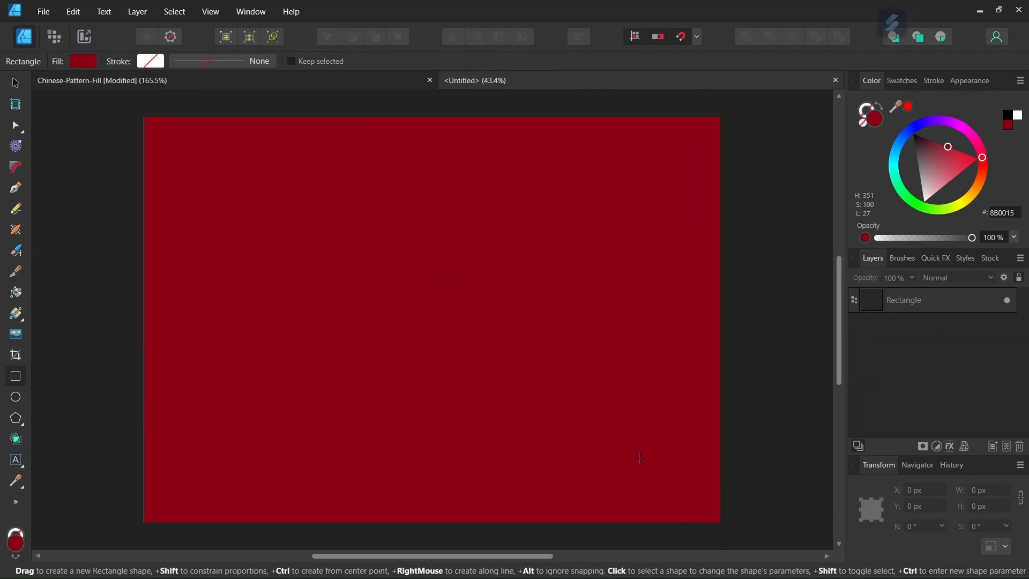
pyautogui.click(216, 14)
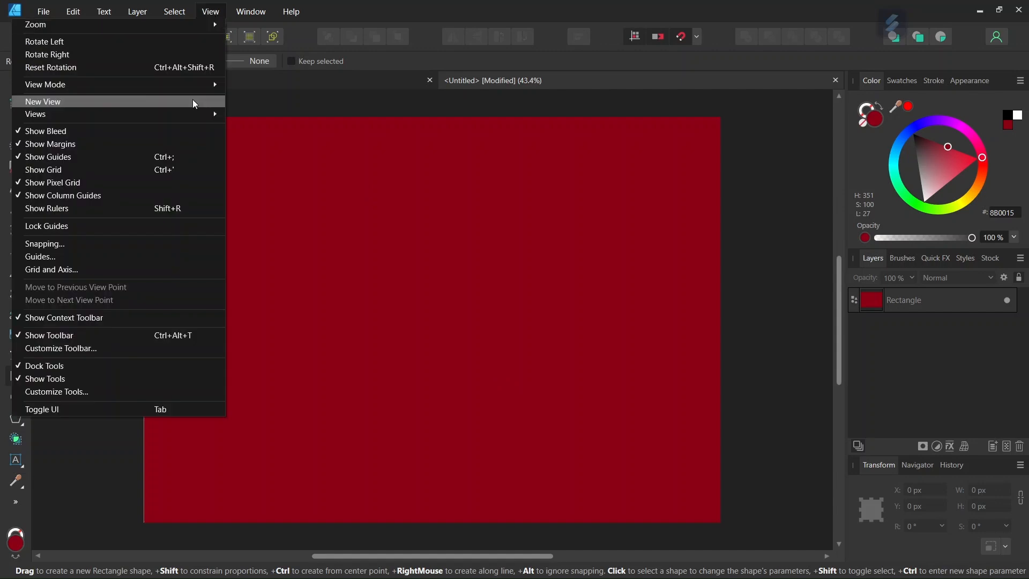
pyautogui.click(159, 268)
pyautogui.moveTo(527, 168); pyautogui.dragTo(673, 124)
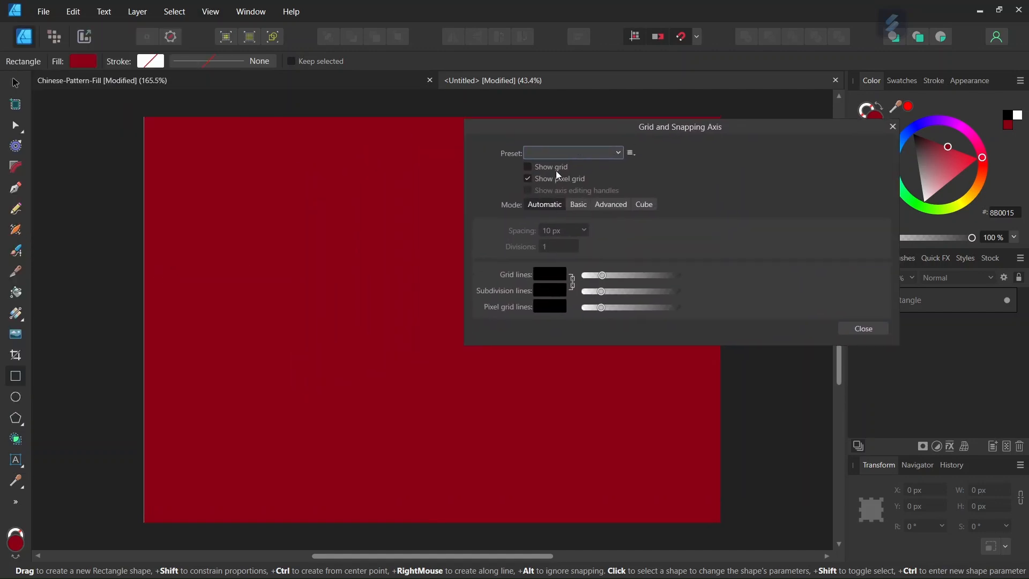
pyautogui.click(528, 166)
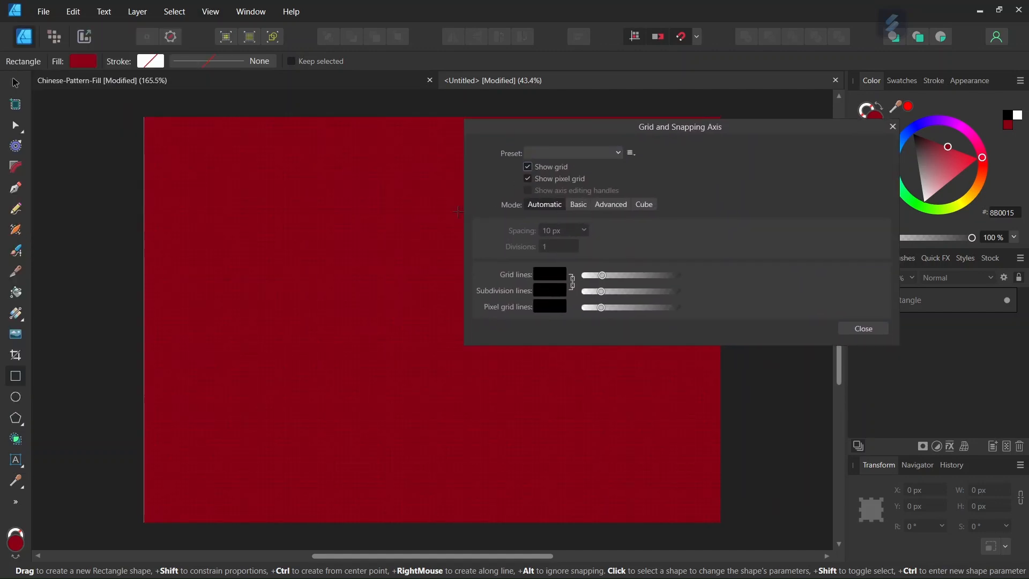
pyautogui.click(577, 204)
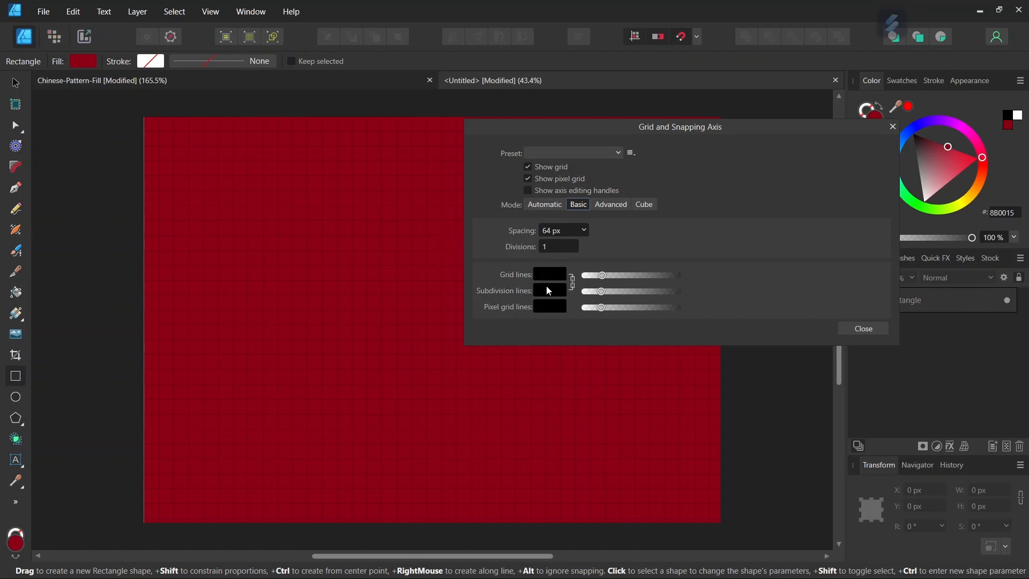
pyautogui.click(863, 328)
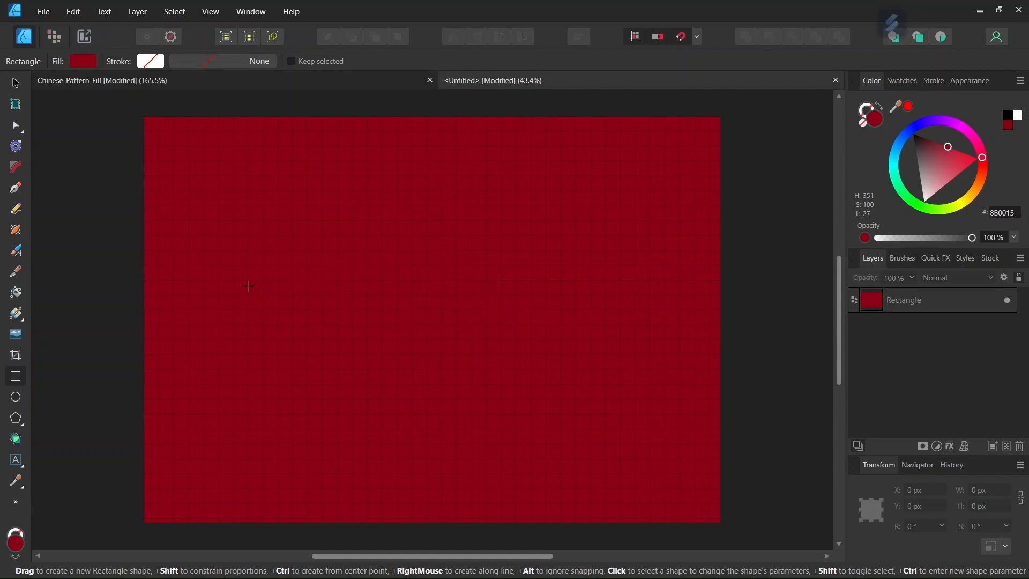
# Set the Pen tool to no fill and a yellow D6B500 stroke with 10% noise.
pyautogui.click(16, 189)
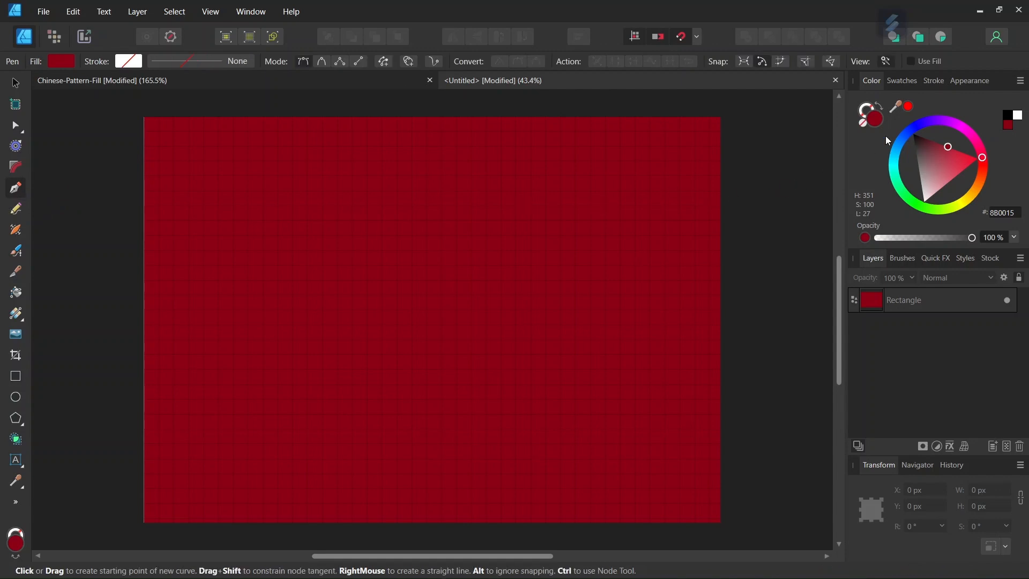
pyautogui.click(863, 124)
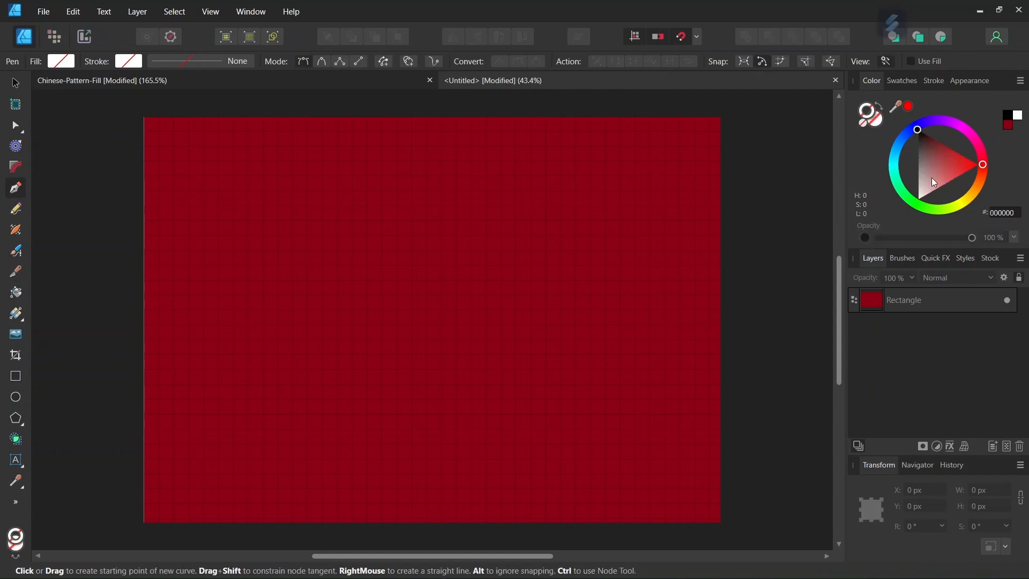
pyautogui.click(1003, 212)
pyautogui.write('D6B500')
pyautogui.press('Return')
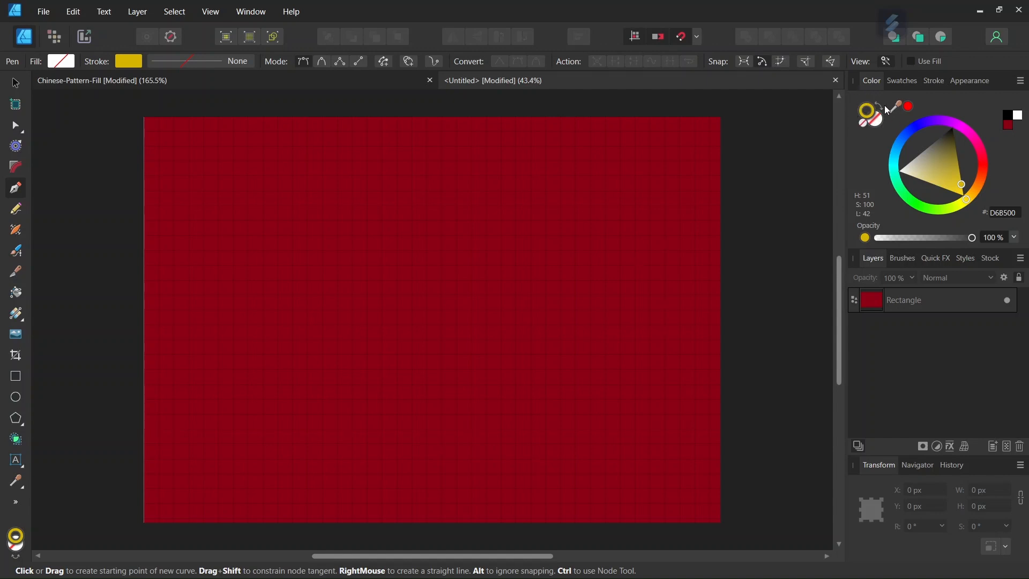
pyautogui.click(865, 238)
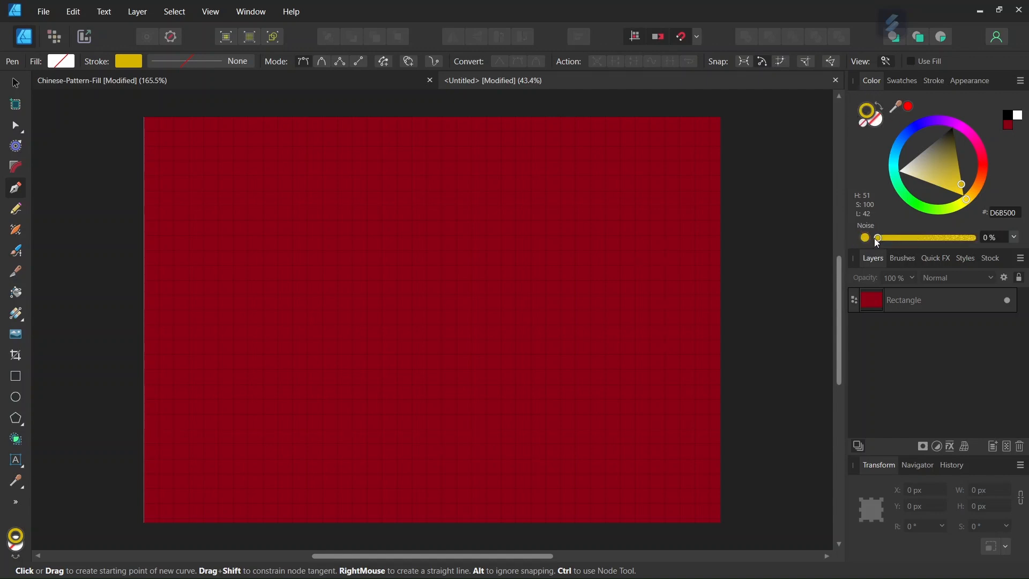
pyautogui.moveTo(879, 238); pyautogui.dragTo(906, 237)
# Set the stroke width to 1.5 pt.
pyautogui.click(933, 81)
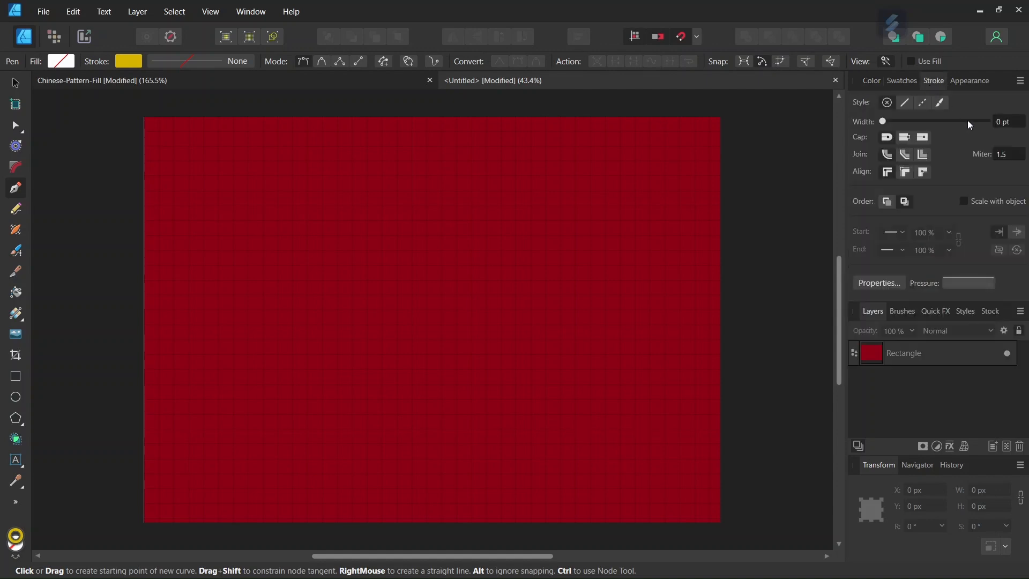
pyautogui.click(1001, 125)
pyautogui.write('1.5')
pyautogui.press('Return')
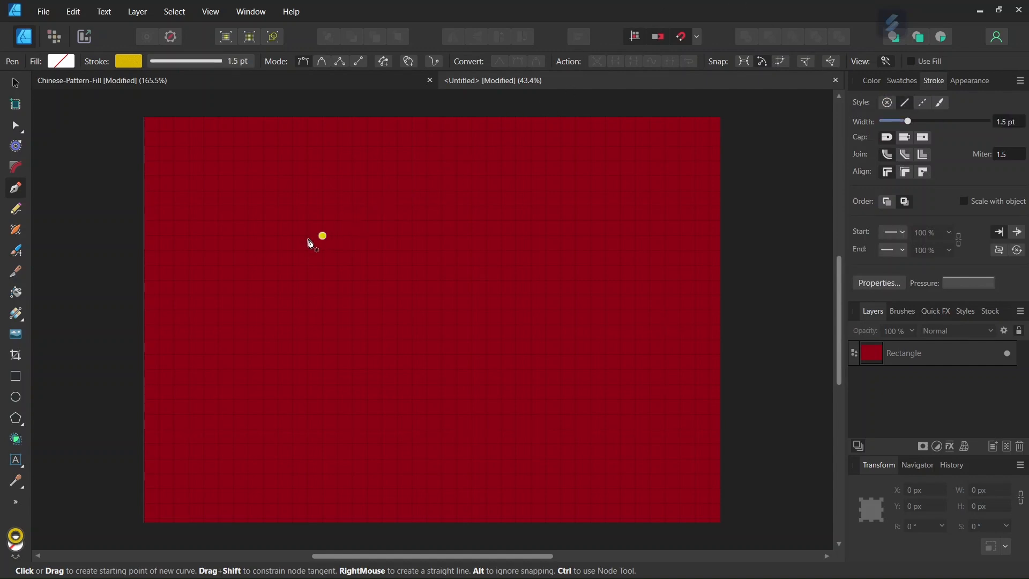
pyautogui.scroll(1, 254, 221)
pyautogui.scroll(-1, 259, 203)
# Draw the large closed outer square outline with the Pen tool.
pyautogui.moveTo(264, 188); pyautogui.dragTo(323, 192)
pyautogui.click(339, 188)
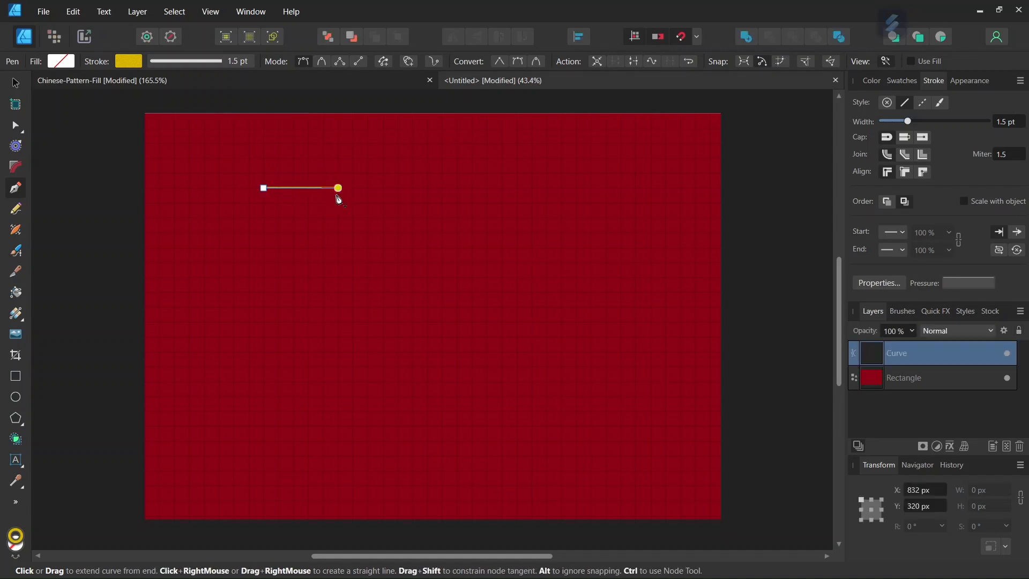
pyautogui.click(339, 263)
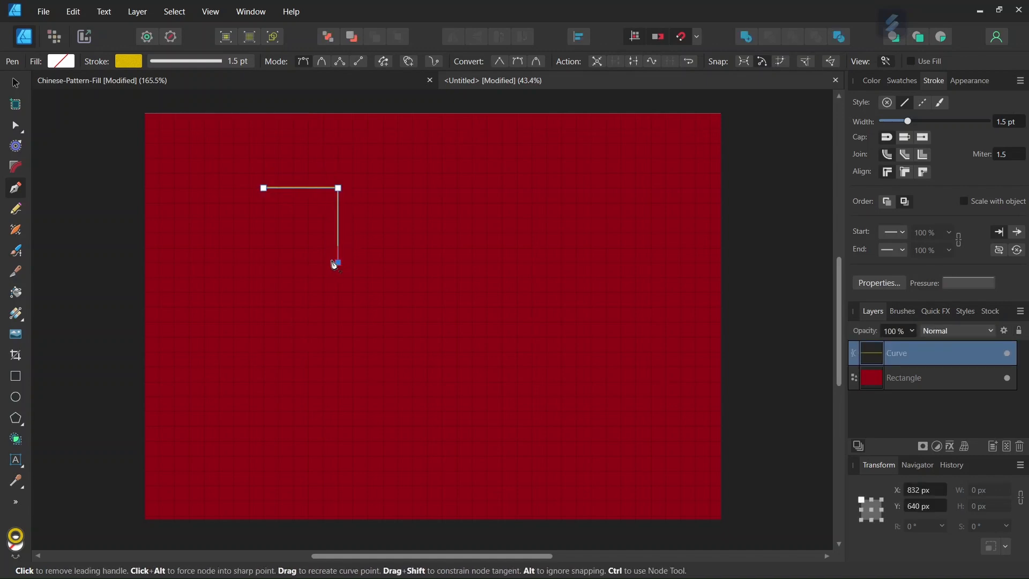
pyautogui.click(263, 263)
pyautogui.click(264, 189)
pyautogui.scroll(1, 269, 224)
pyautogui.scroll(1, 268, 224)
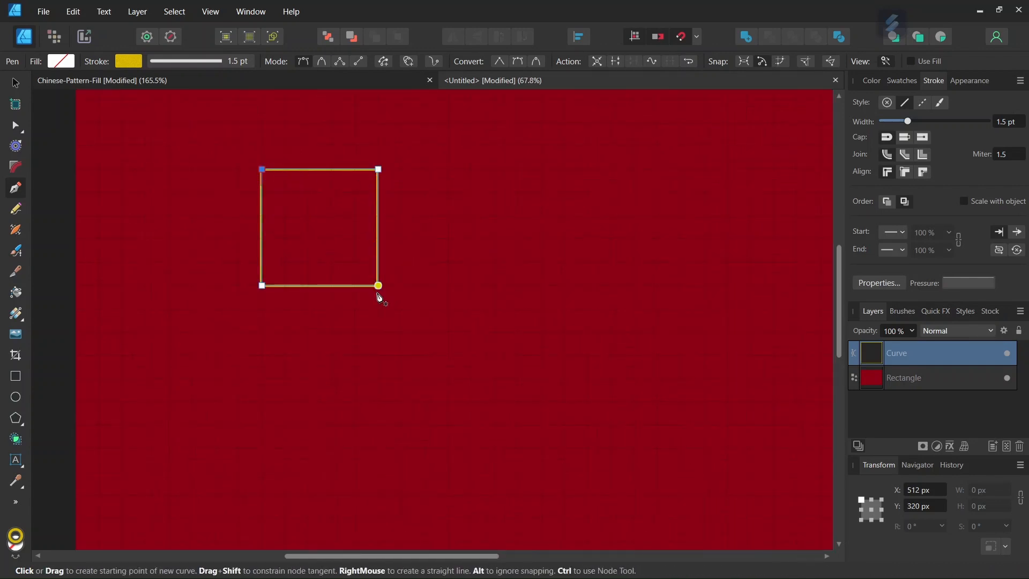
pyautogui.press('Escape')
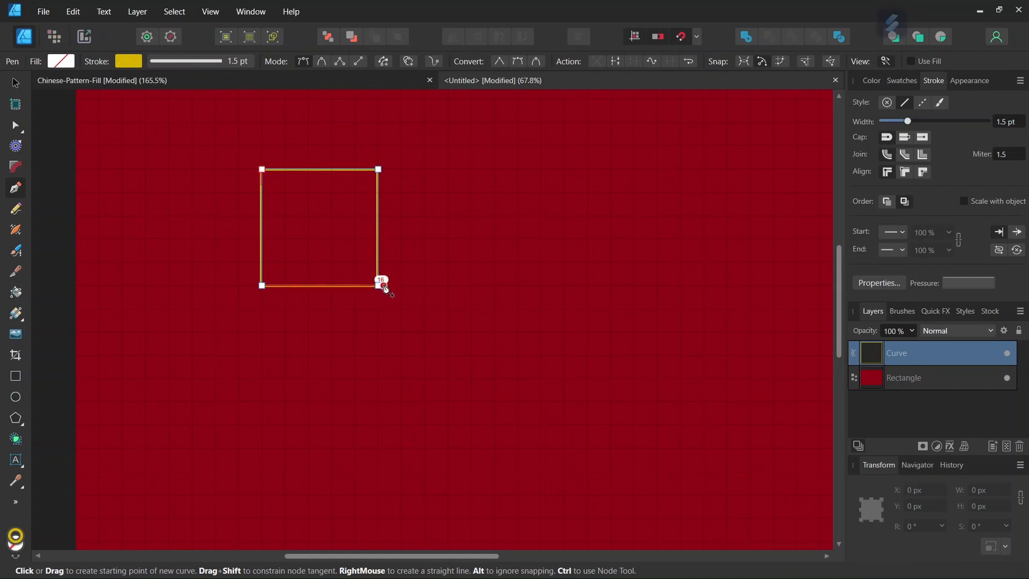
# Draw a small 64 px closed square centred inside the outer square.
pyautogui.scroll(1, 312, 283)
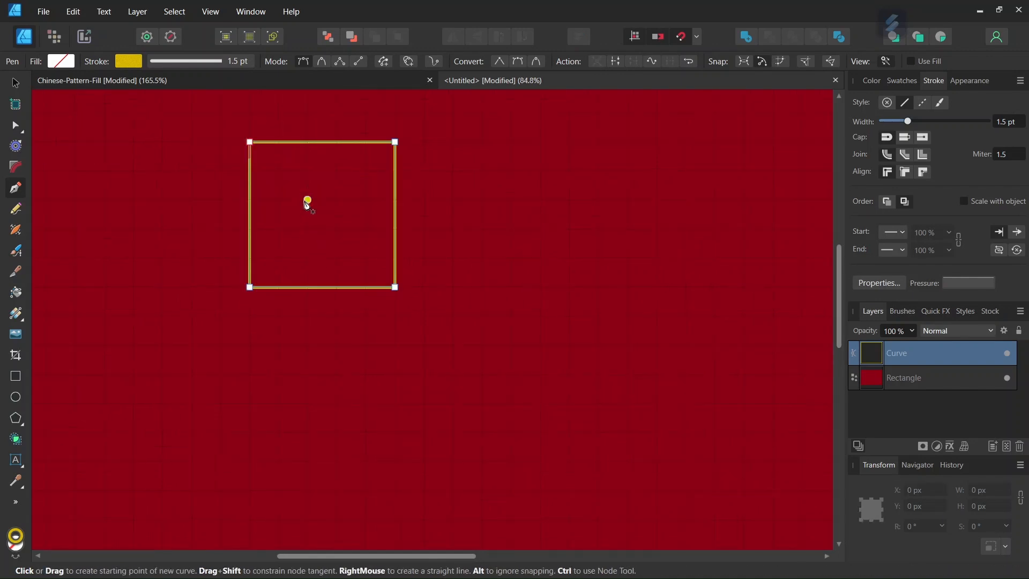
pyautogui.click(307, 200)
pyautogui.click(337, 200)
pyautogui.click(337, 229)
pyautogui.click(307, 230)
pyautogui.click(308, 199)
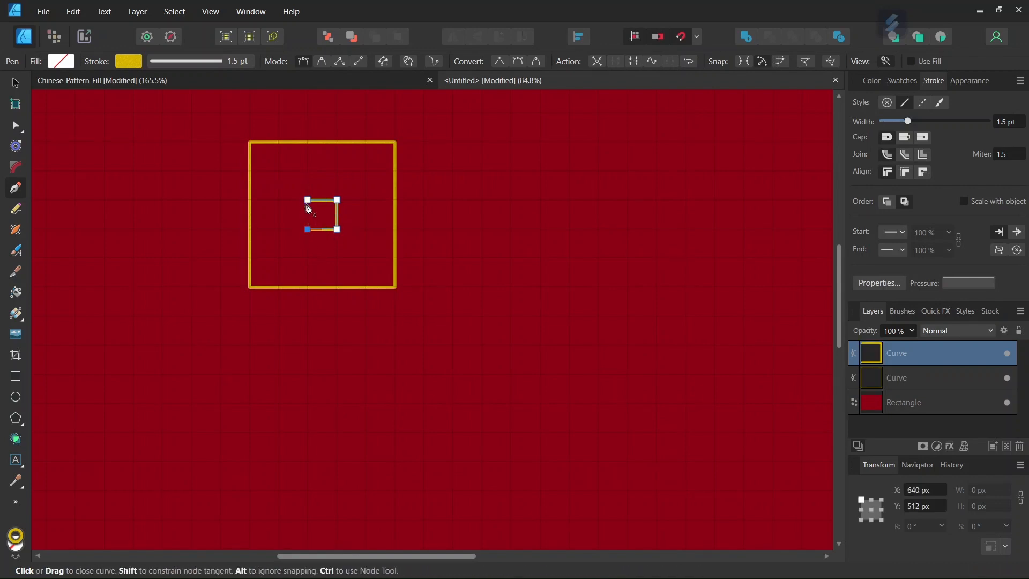
pyautogui.press('Escape')
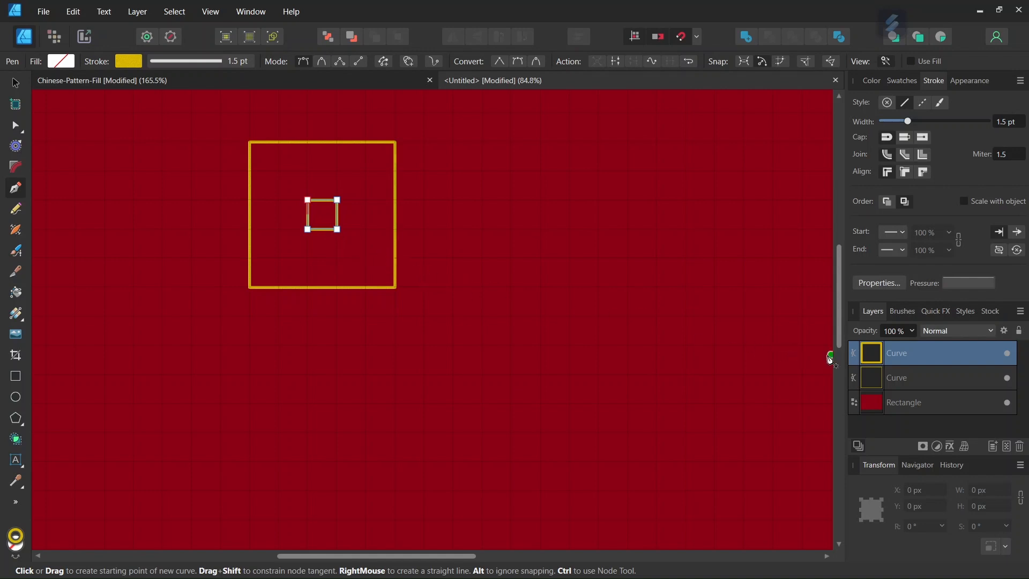
pyautogui.click(15, 85)
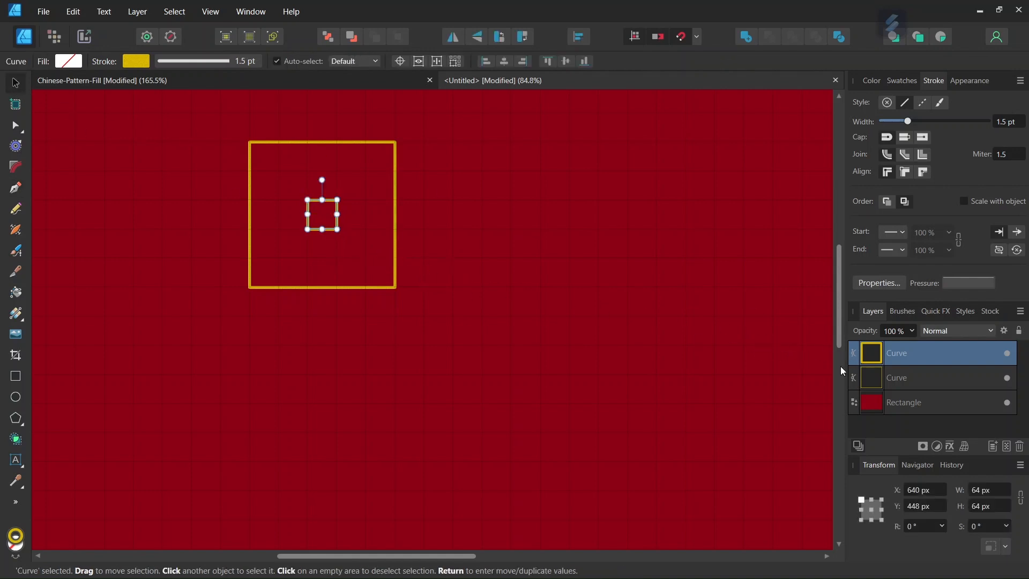
# Group the two squares, compare with the Chinese-Pattern-Fill reference, and return to Untitled.
pyautogui.keyDown('shift'); pyautogui.click(898, 379); pyautogui.keyUp('shift')
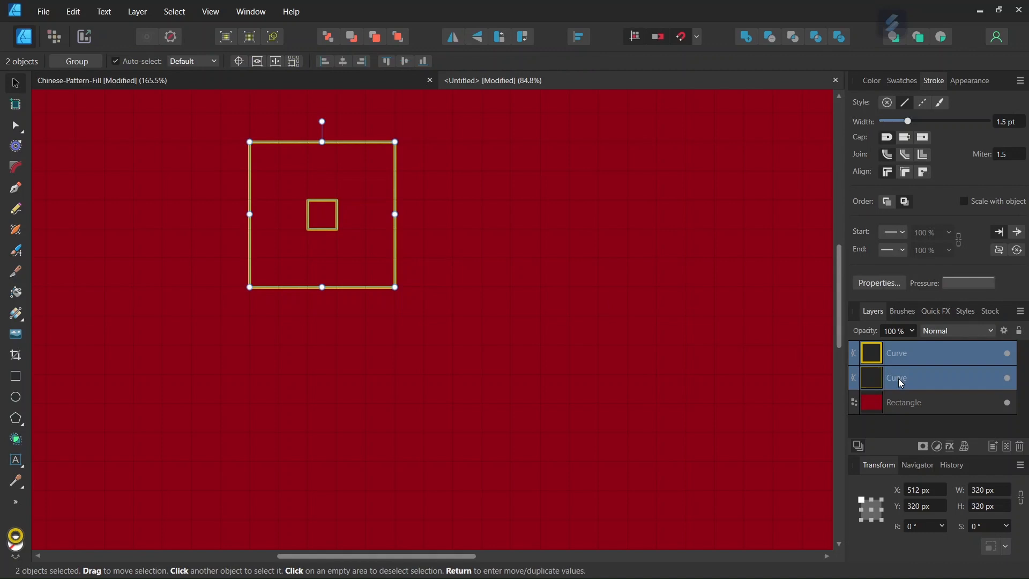
pyautogui.hotkey('ctrl', 'g')
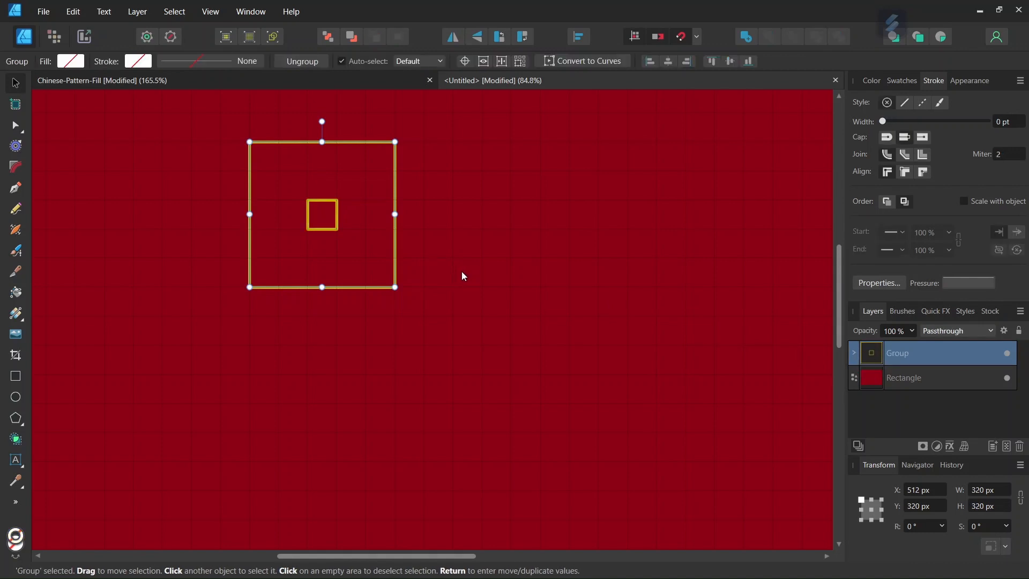
pyautogui.scroll(-2, 464, 276)
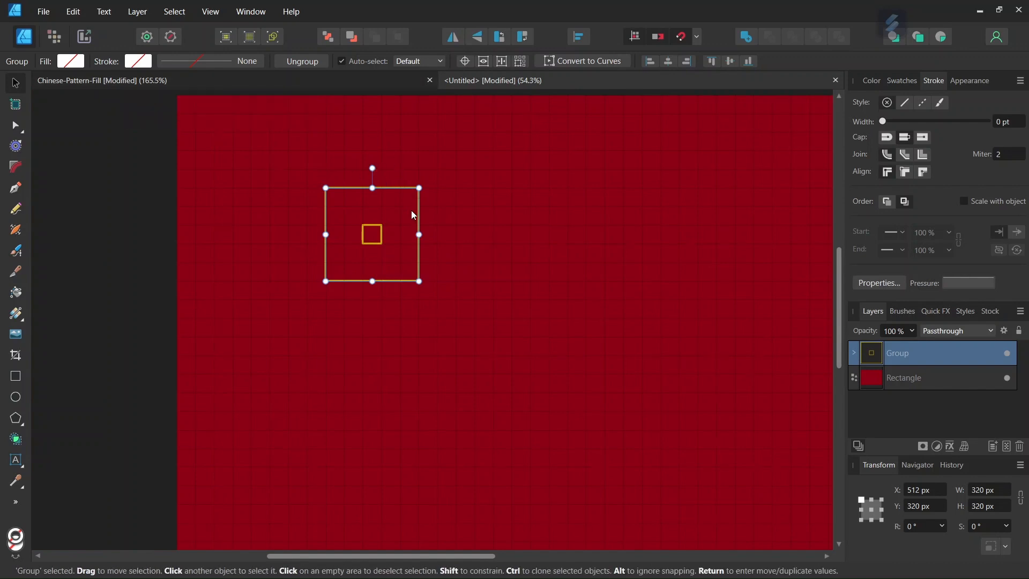
pyautogui.click(304, 81)
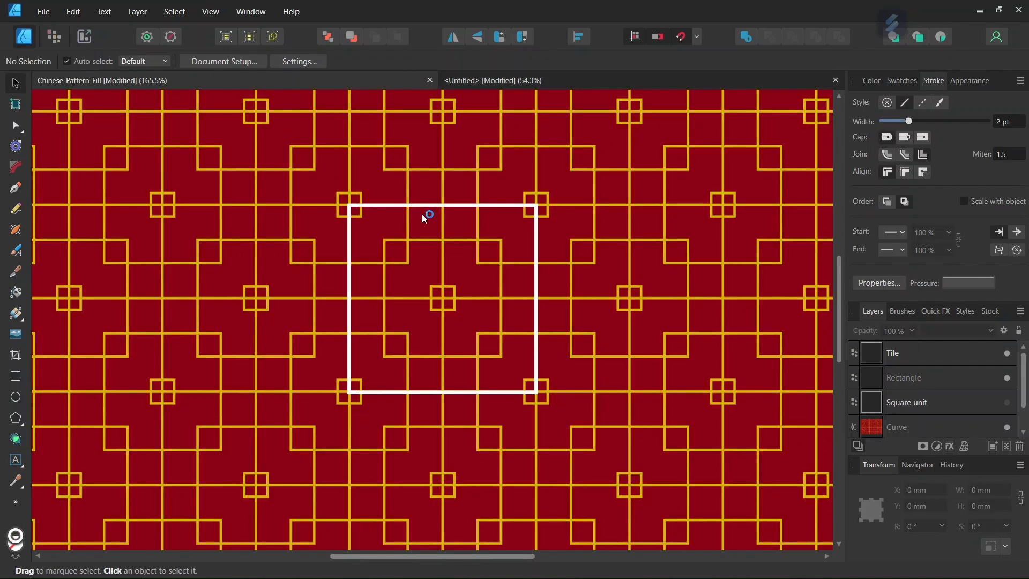
pyautogui.scroll(-2, 456, 256)
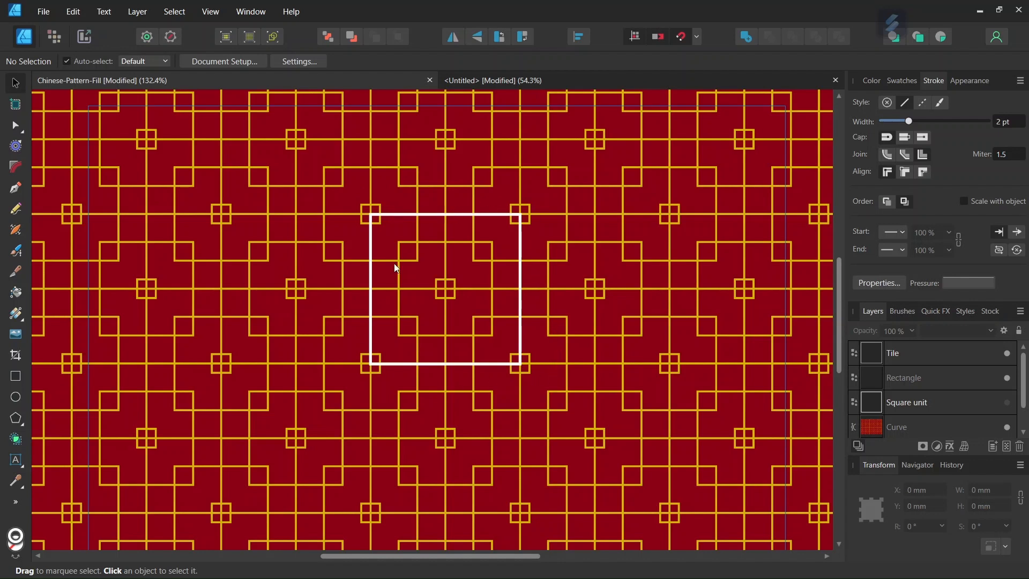
pyautogui.click(484, 79)
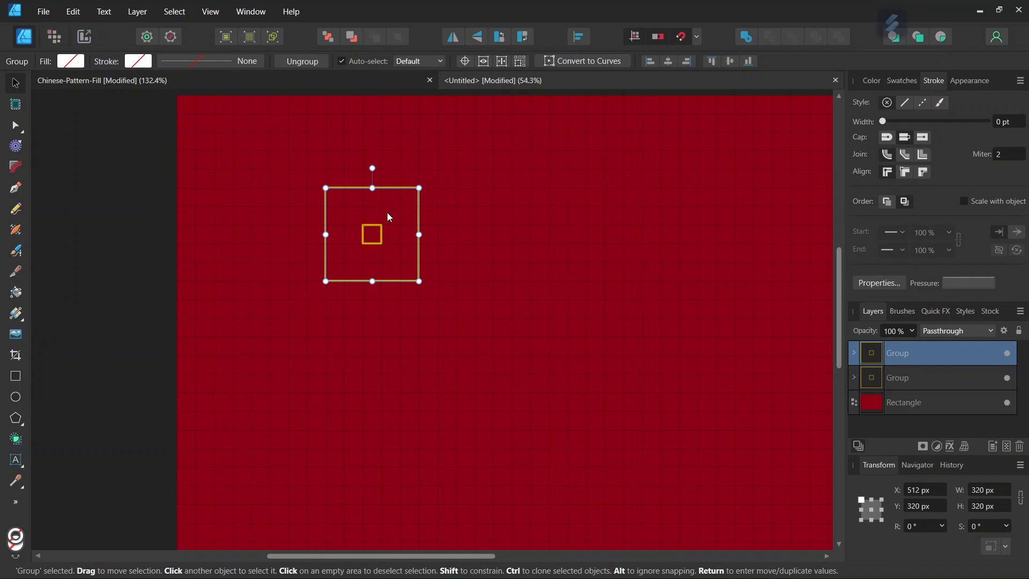
# Move the duplicate unit 512 px right, then copy the pair straight down into a 2 × 2 grid.
pyautogui.moveTo(385, 218); pyautogui.dragTo(512, 234)
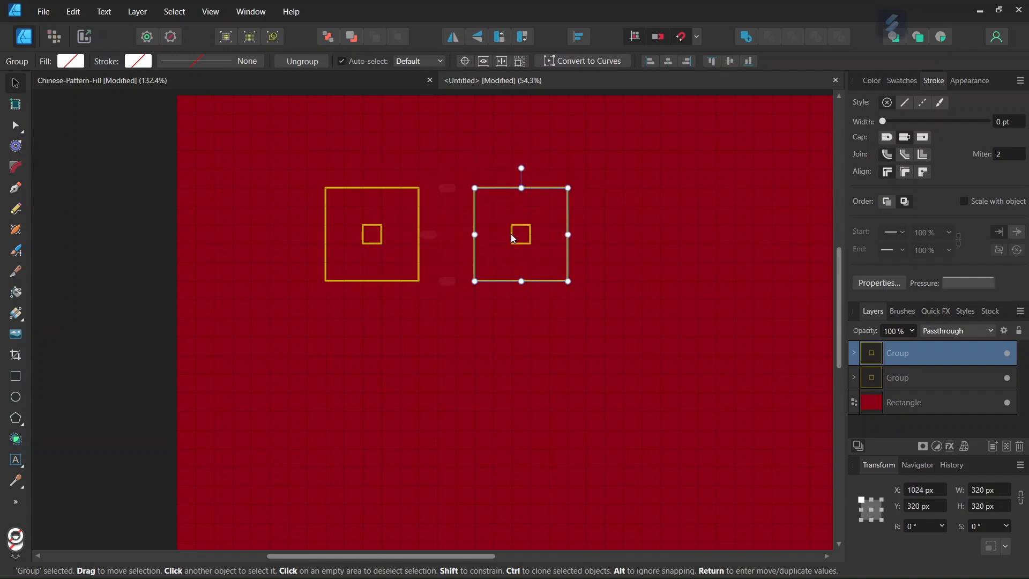
pyautogui.scroll(2, 467, 243)
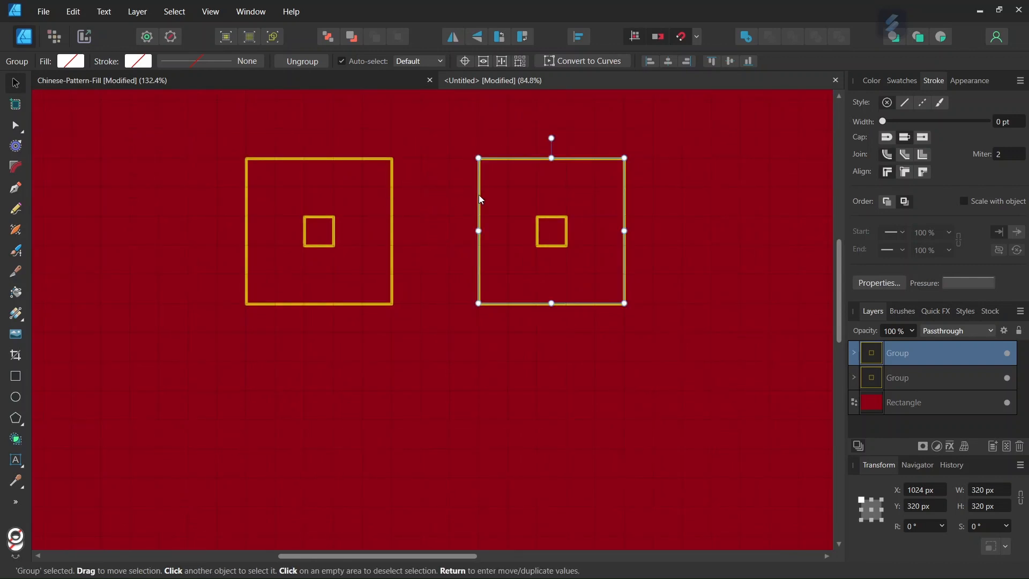
pyautogui.scroll(-1, 497, 223)
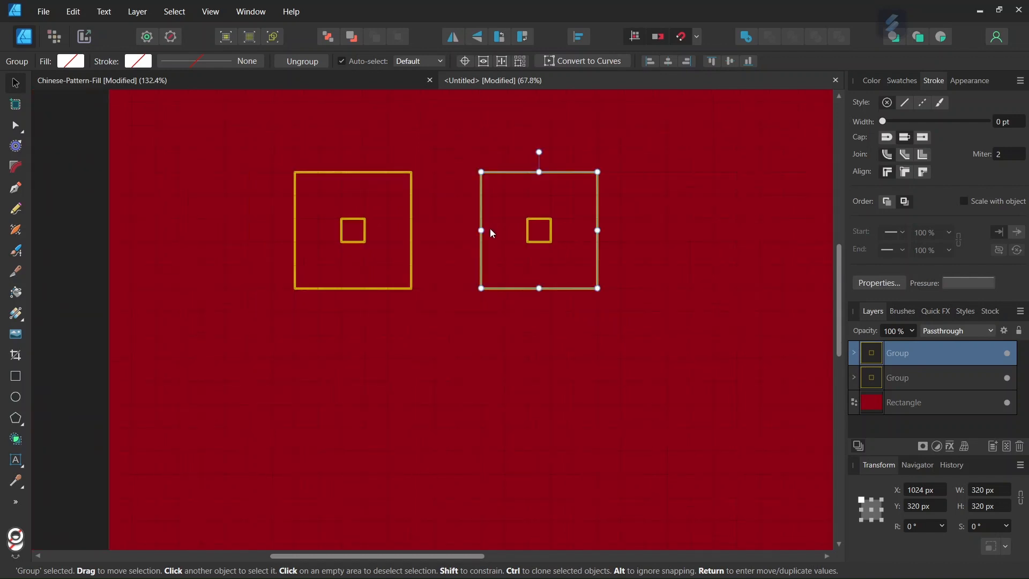
pyautogui.keyDown('shift'); pyautogui.click(882, 375); pyautogui.keyUp('shift')
pyautogui.press('alt')
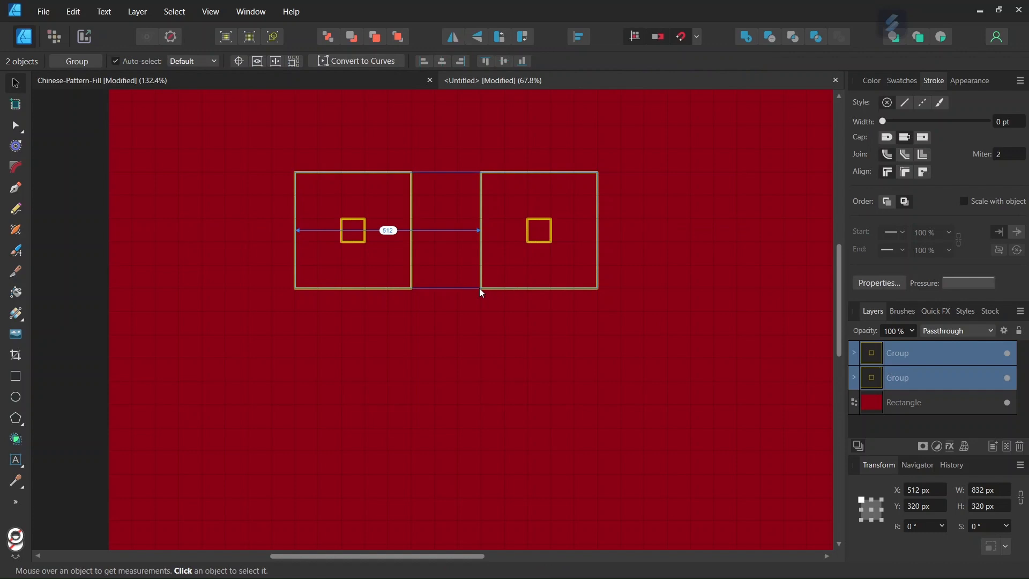
pyautogui.hotkey('ctrl', 'j')
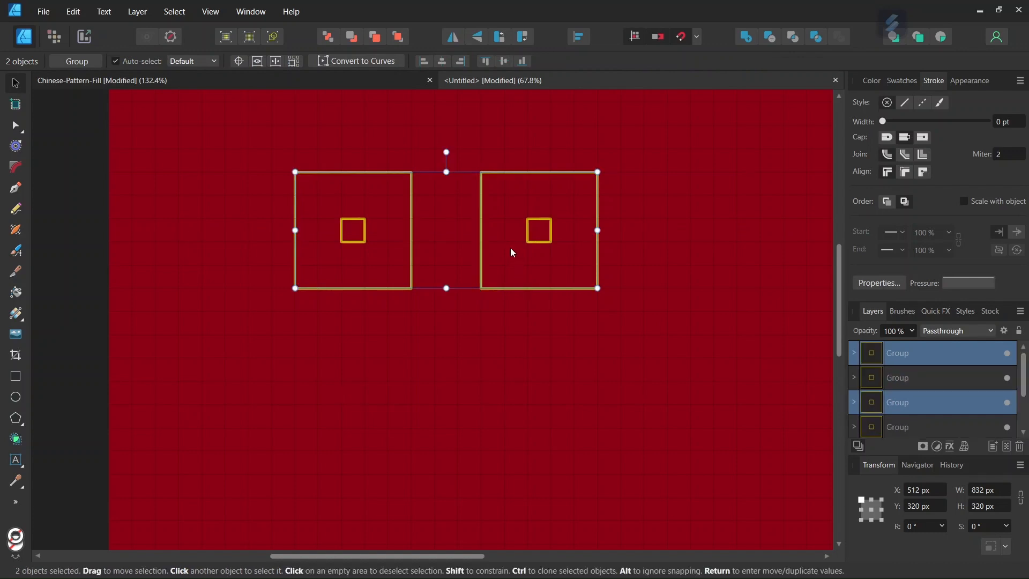
pyautogui.moveTo(513, 250); pyautogui.dragTo(494, 413)
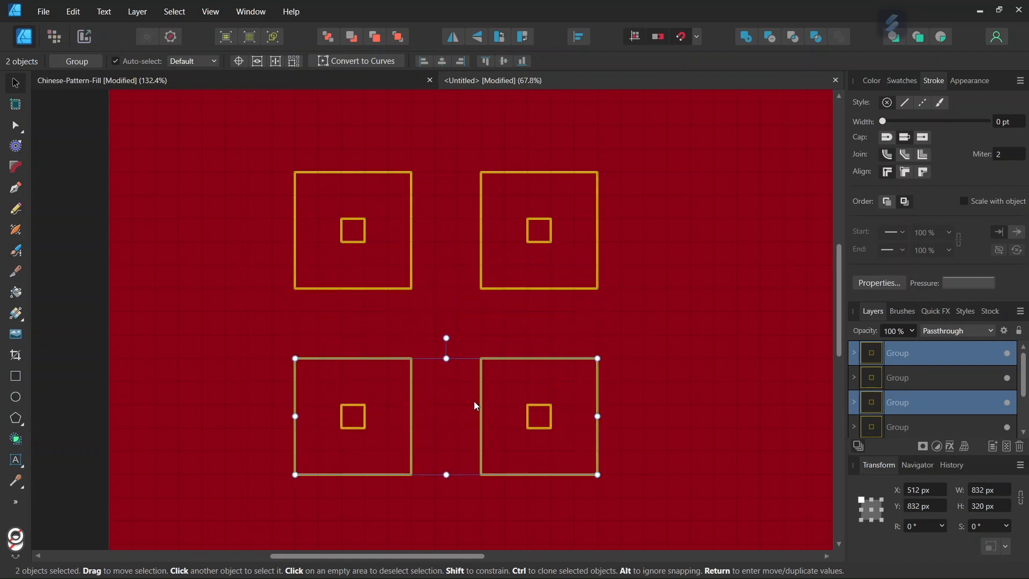
pyautogui.scroll(3, 488, 384)
pyautogui.scroll(-2, 494, 374)
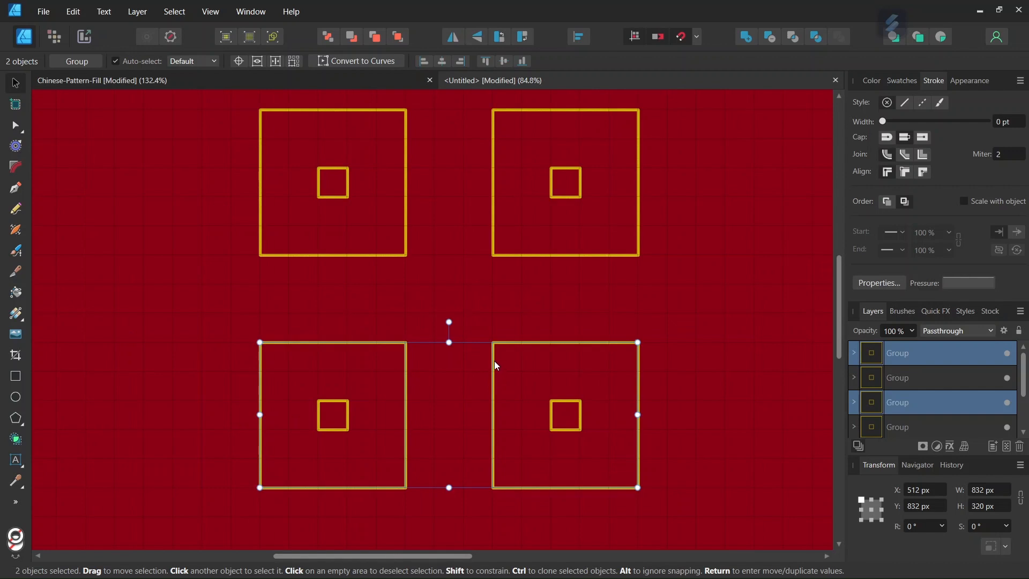
pyautogui.click(417, 301)
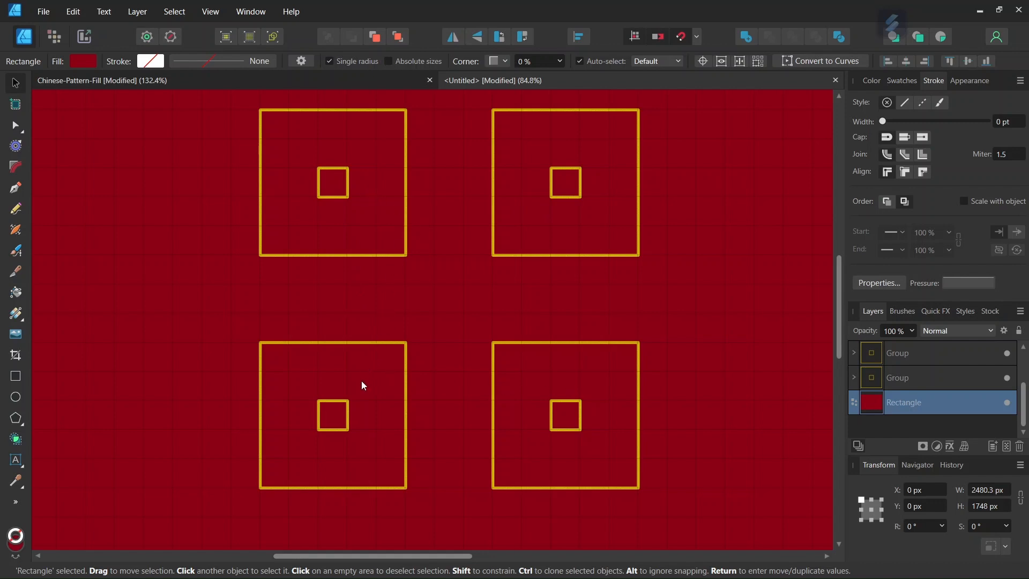
pyautogui.scroll(-1, 471, 366)
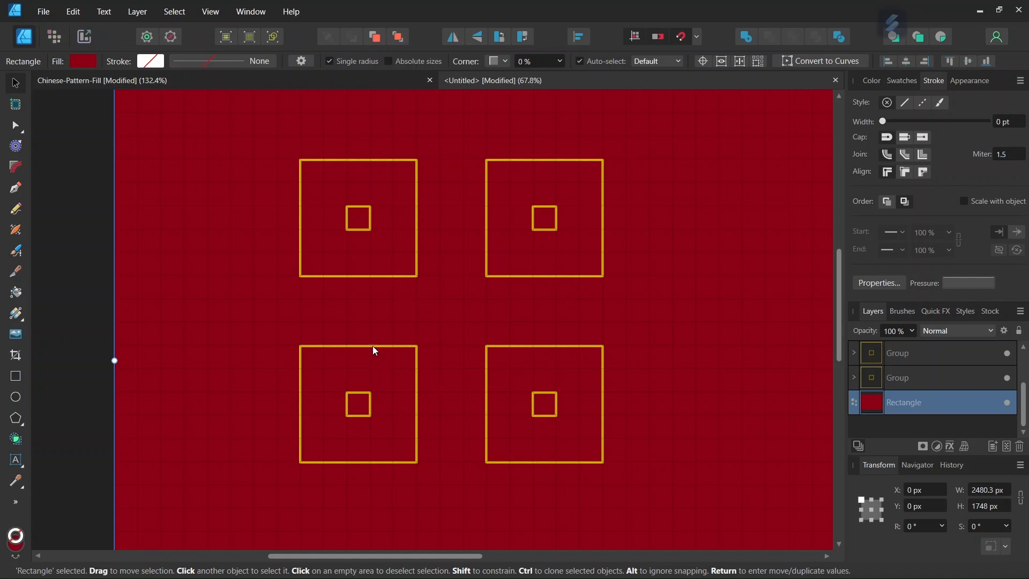
pyautogui.click(536, 277)
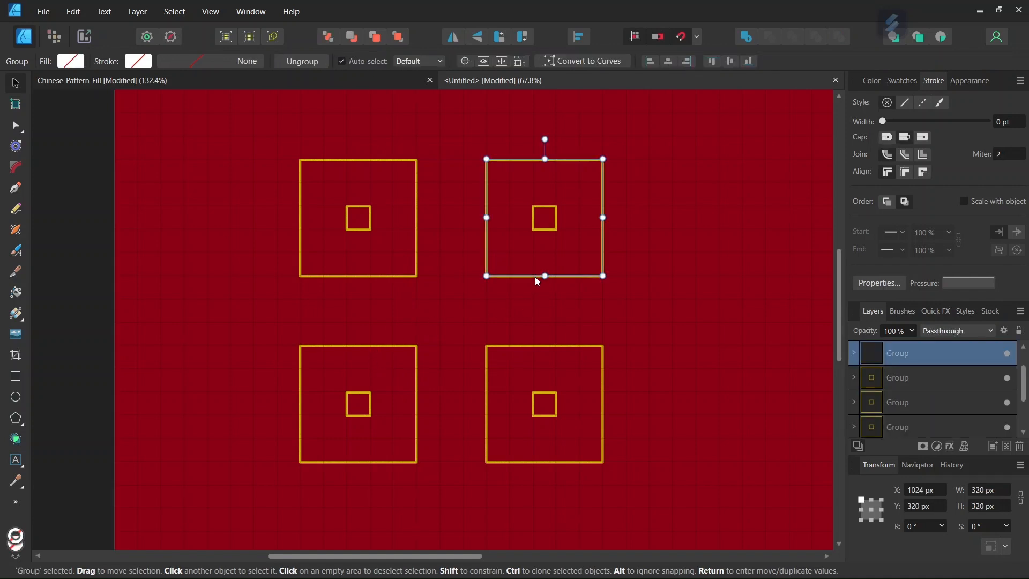
pyautogui.moveTo(539, 276); pyautogui.dragTo(447, 376)
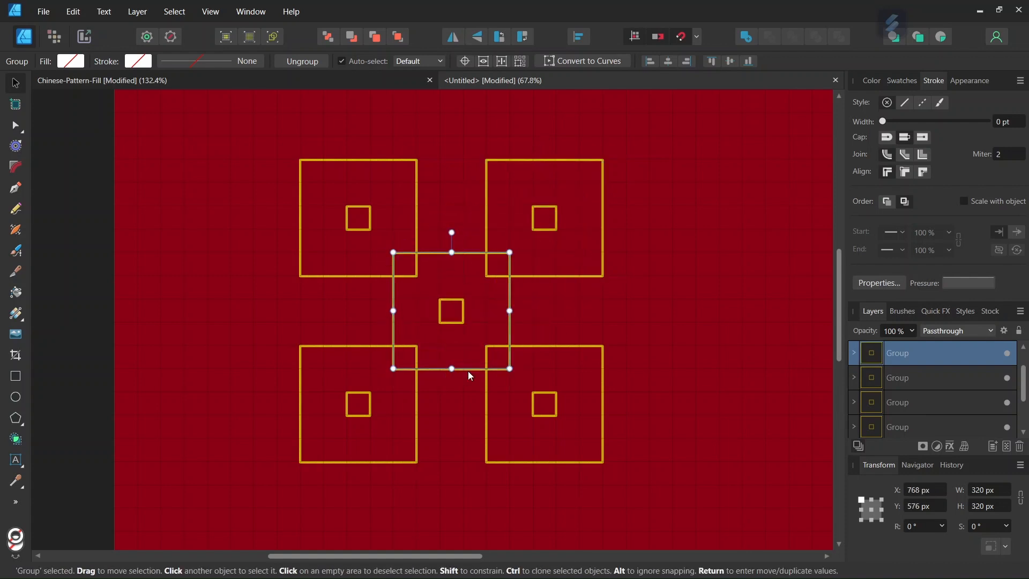
pyautogui.keyDown('ctrl'); pyautogui.scroll(1, 468, 371); pyautogui.keyUp('ctrl')
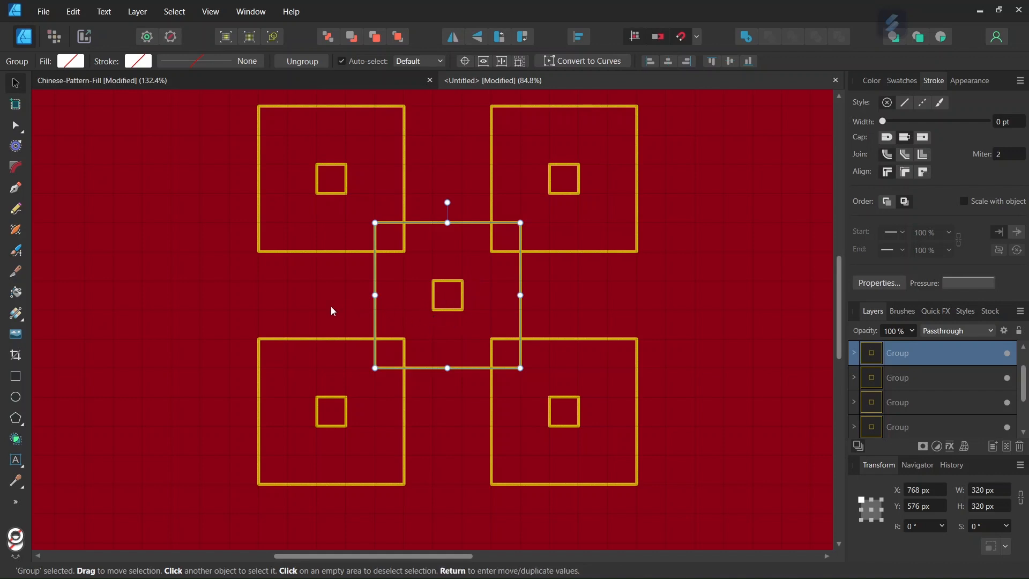
pyautogui.click(227, 302)
pyautogui.keyDown('ctrl'); pyautogui.scroll(-1, 228, 301); pyautogui.keyUp('ctrl')
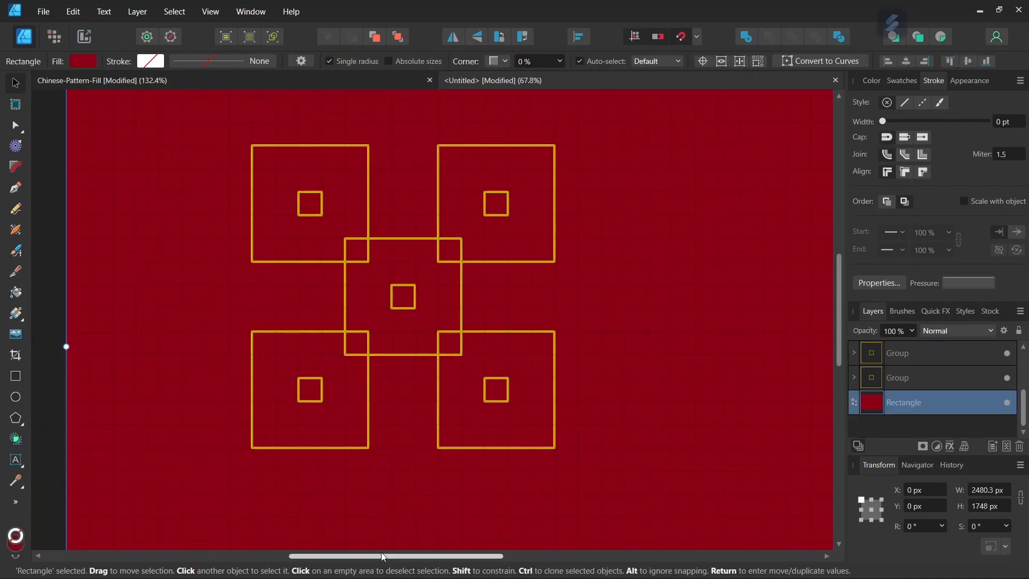
pyautogui.moveTo(381, 552); pyautogui.dragTo(359, 545)
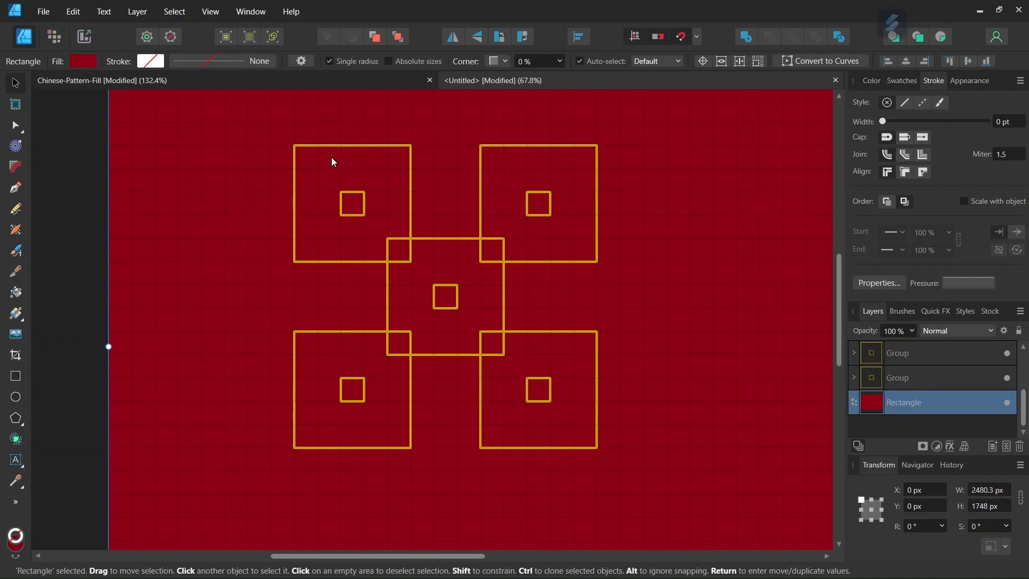
# Draw a horizontal yellow line through the top row of small squares.
pyautogui.click(15, 188)
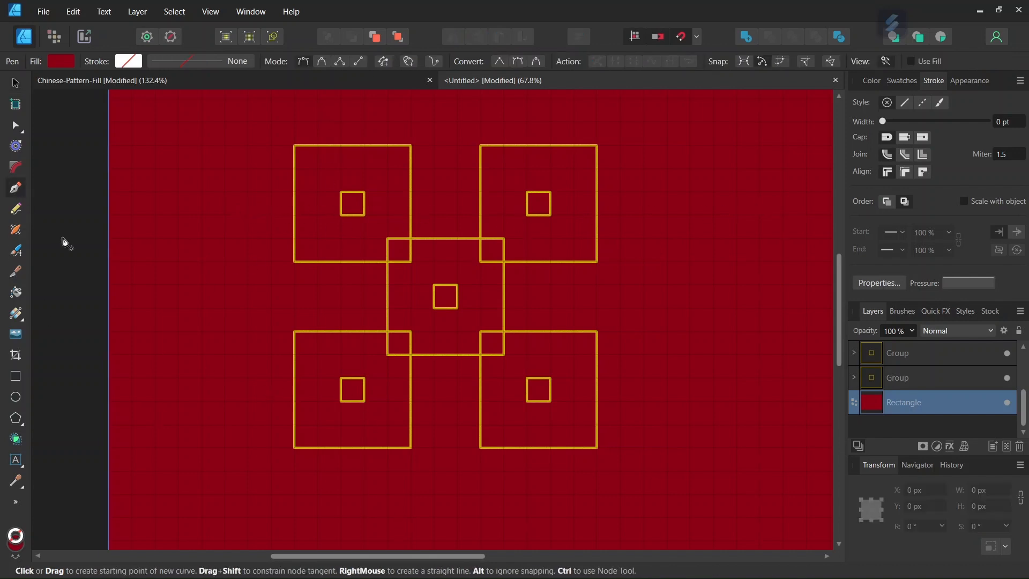
pyautogui.click(248, 202)
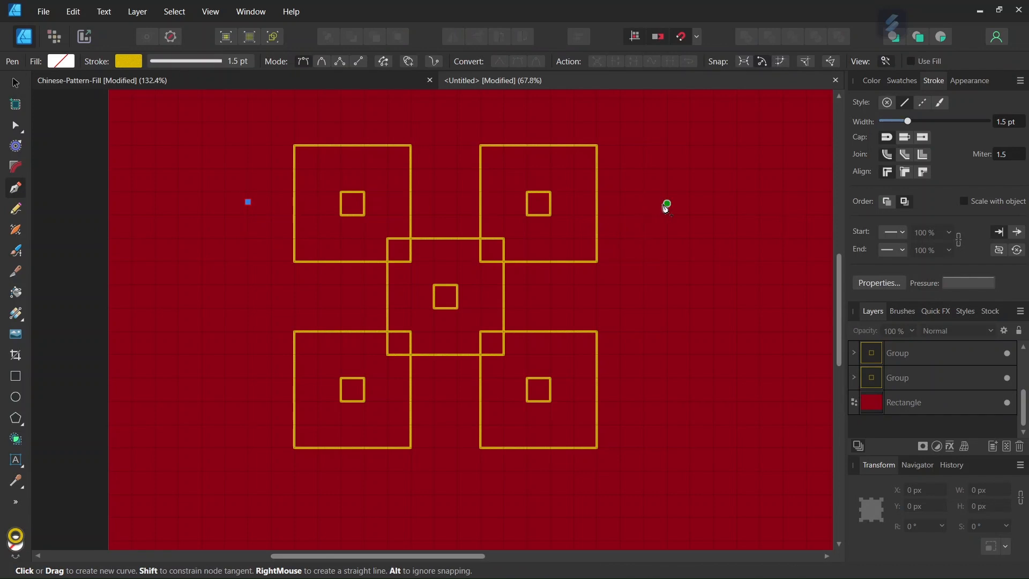
pyautogui.click(667, 203)
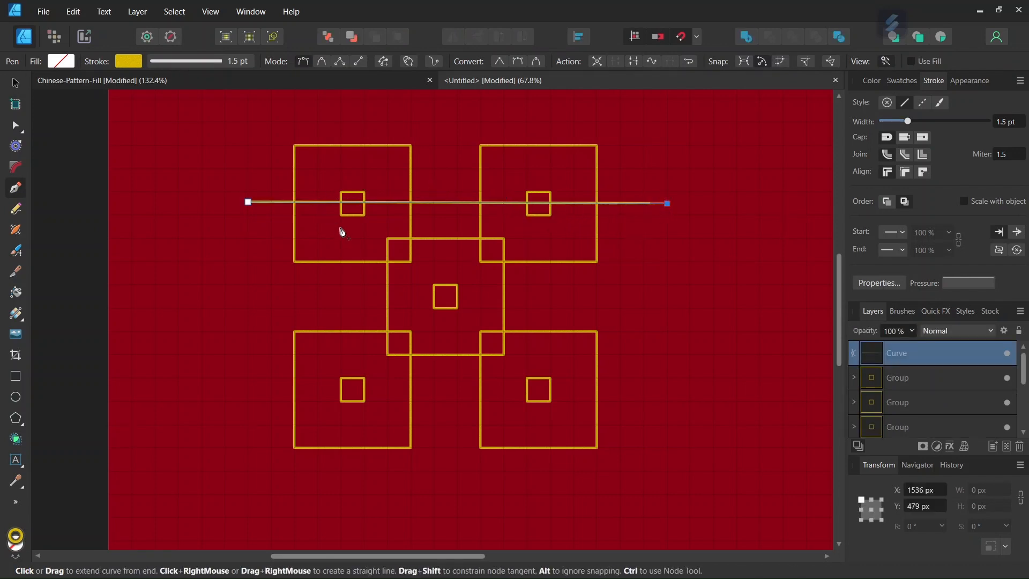
pyautogui.click(16, 83)
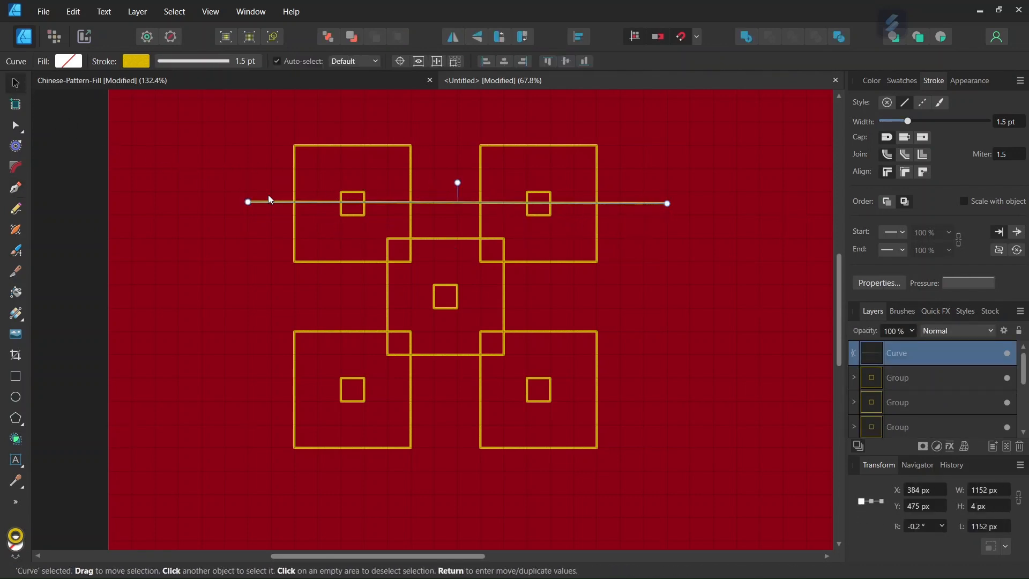
# Duplicate the line twice downward through the middle and bottom rows, then group all three.
pyautogui.hotkey('ctrl', 'j')
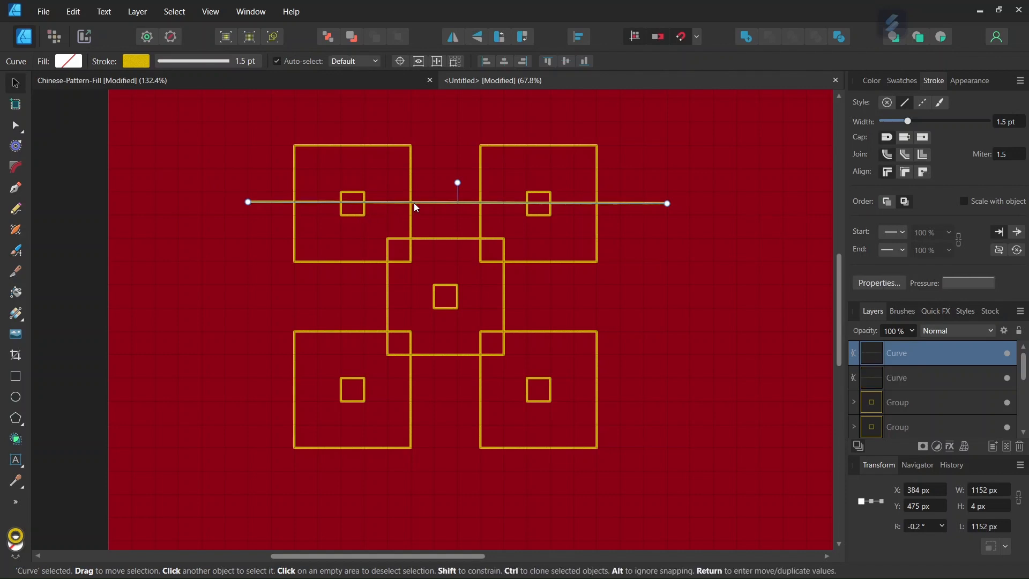
pyautogui.moveTo(417, 208); pyautogui.dragTo(406, 299)
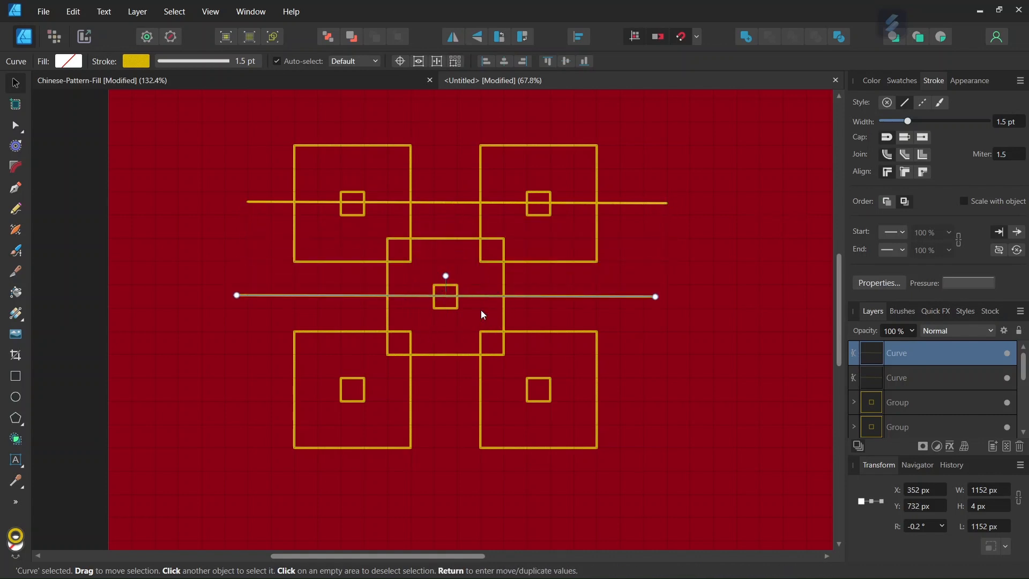
pyautogui.hotkey('ctrl', 'j')
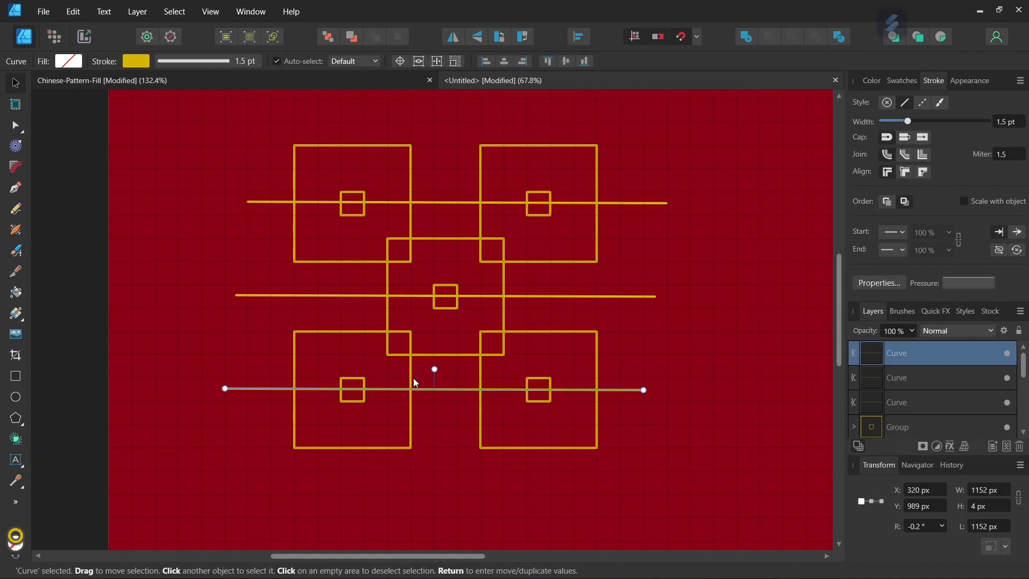
pyautogui.keyDown('shift'); pyautogui.click(915, 408); pyautogui.keyUp('shift')
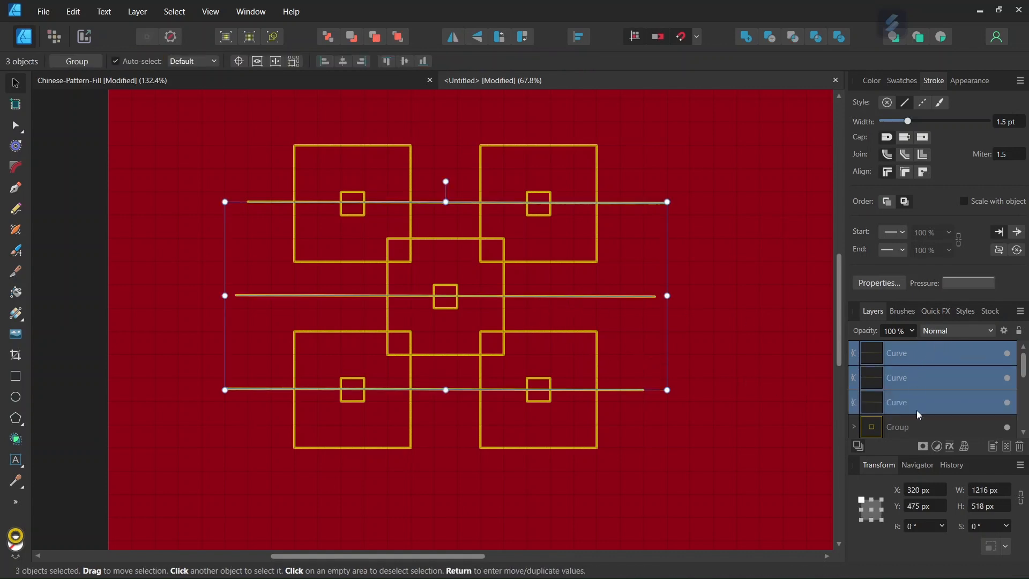
pyautogui.hotkey('ctrl', 'g')
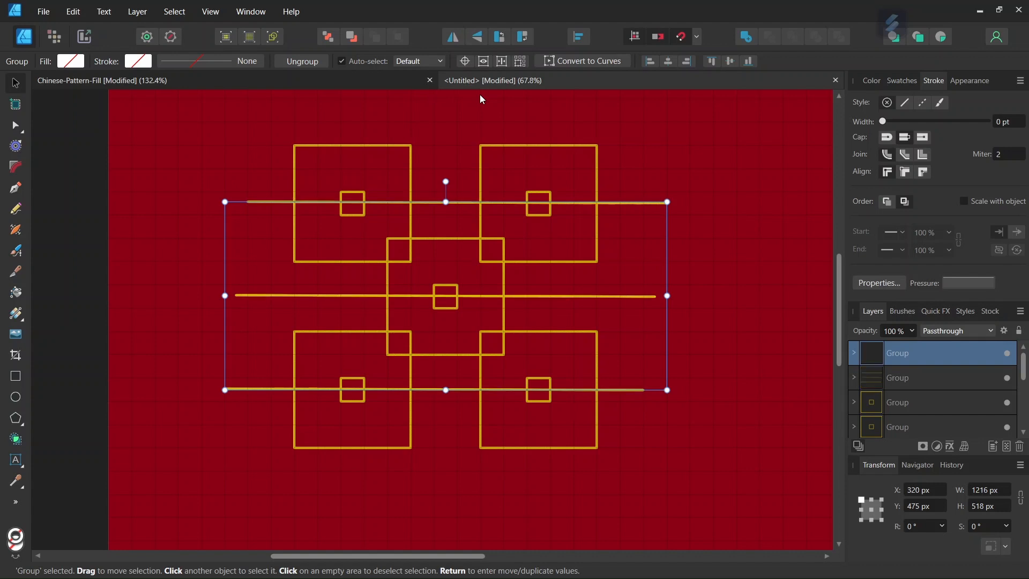
# Rotate the line group 90° around an origin placed on the centre small square.
pyautogui.click(467, 65)
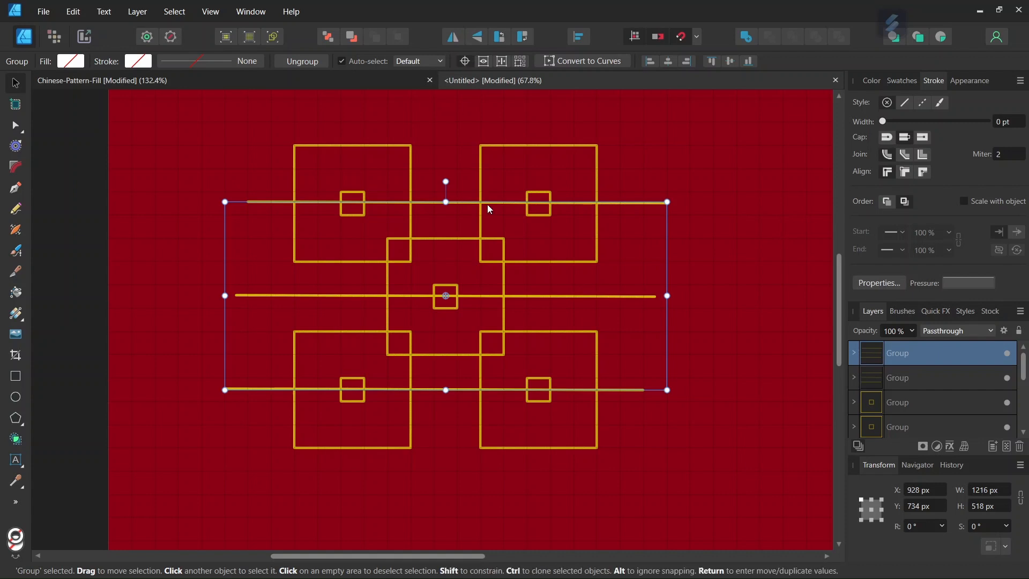
pyautogui.scroll(1, 474, 211)
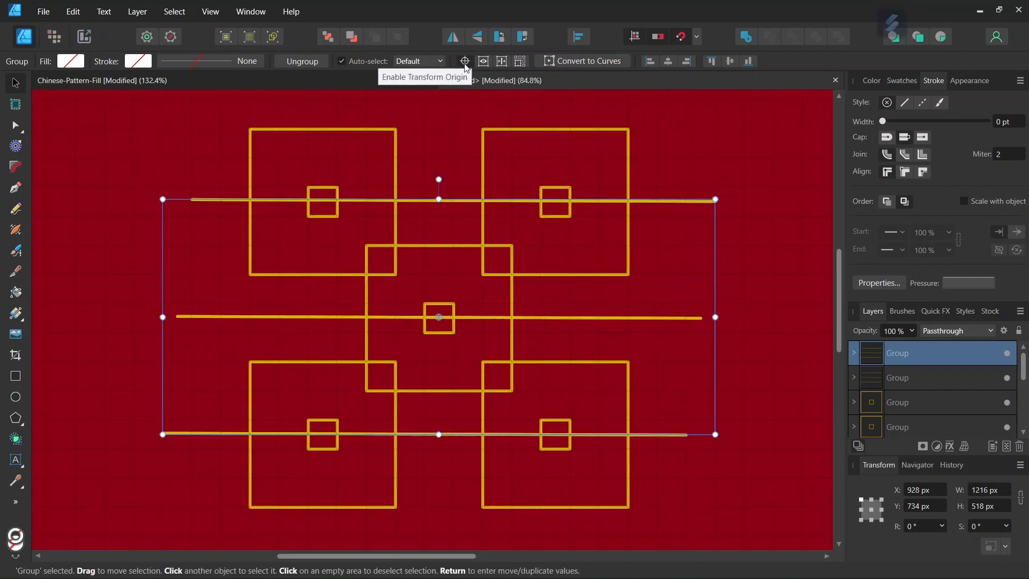
pyautogui.moveTo(439, 317); pyautogui.dragTo(439, 318)
pyautogui.scroll(1, 448, 340)
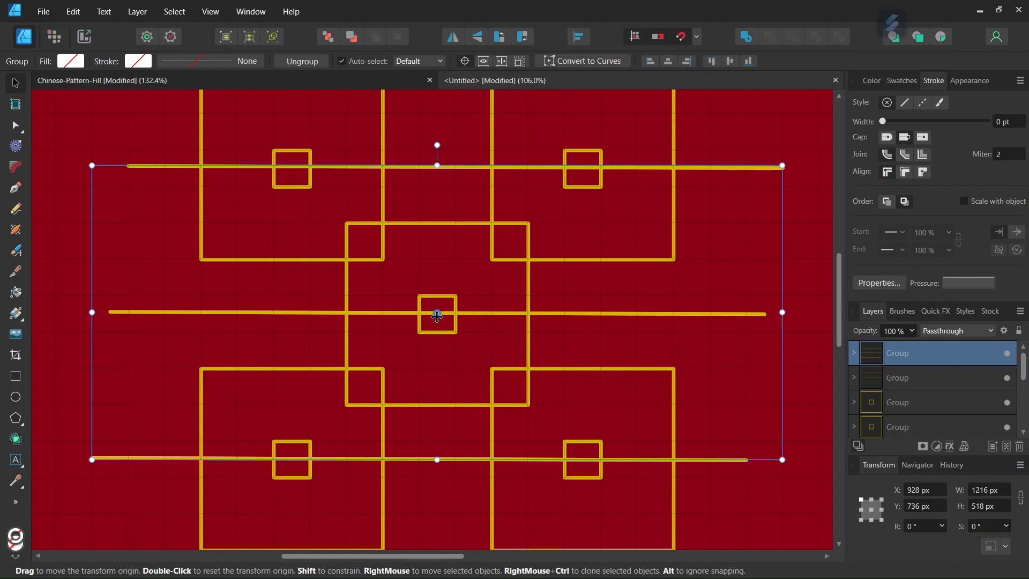
pyautogui.click(924, 526)
pyautogui.write('90')
pyautogui.press('Return')
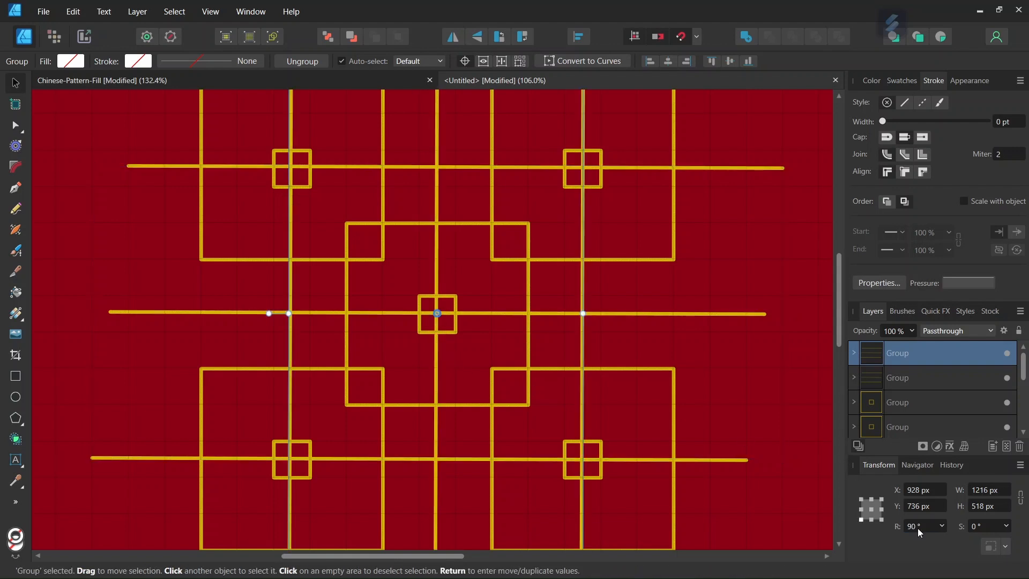
pyautogui.scroll(-3, 535, 374)
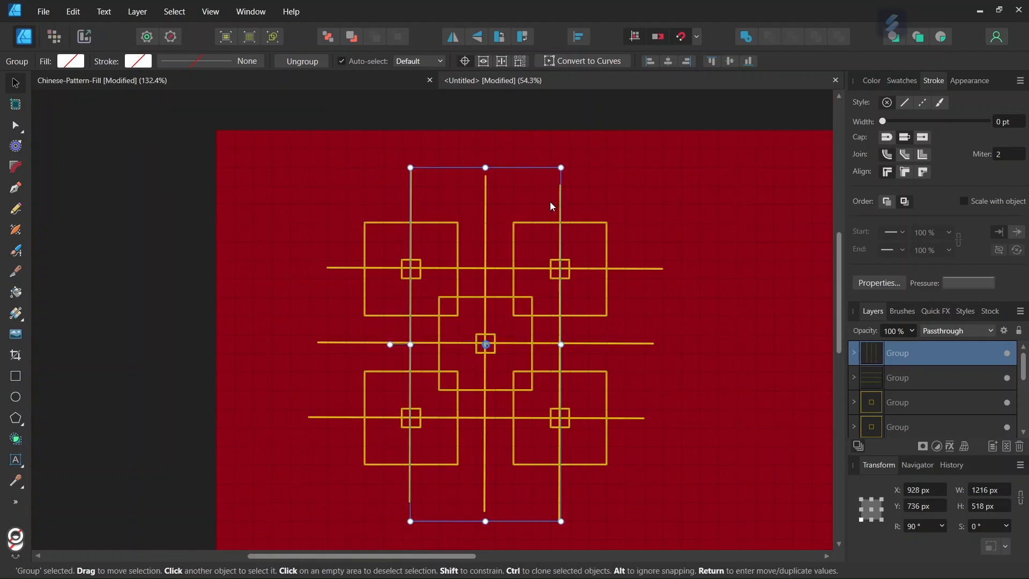
# Check the vertical line group and background rectangle, then clear the selection.
pyautogui.click(638, 205)
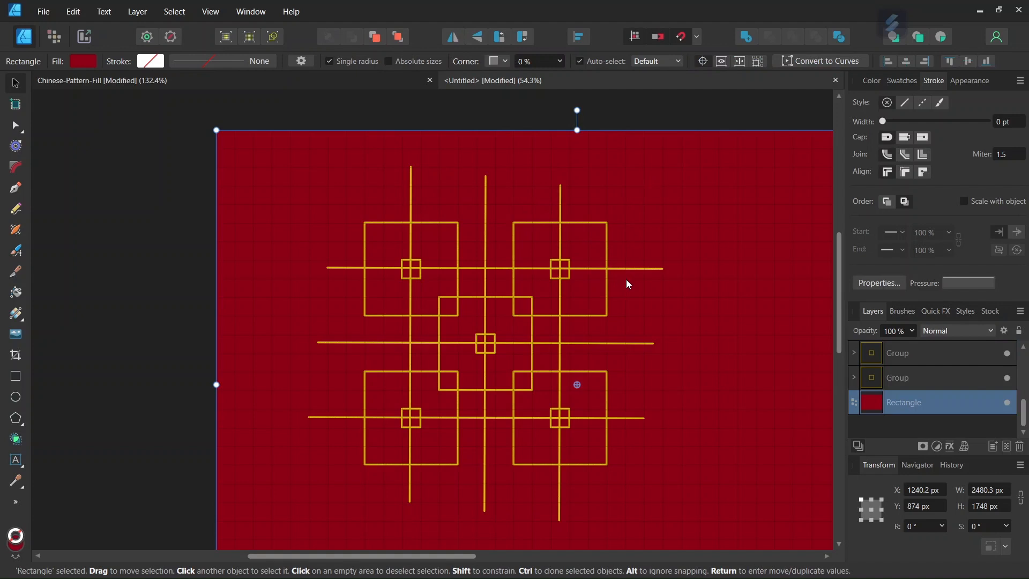
pyautogui.scroll(-1, 626, 280)
pyautogui.scroll(1, 637, 359)
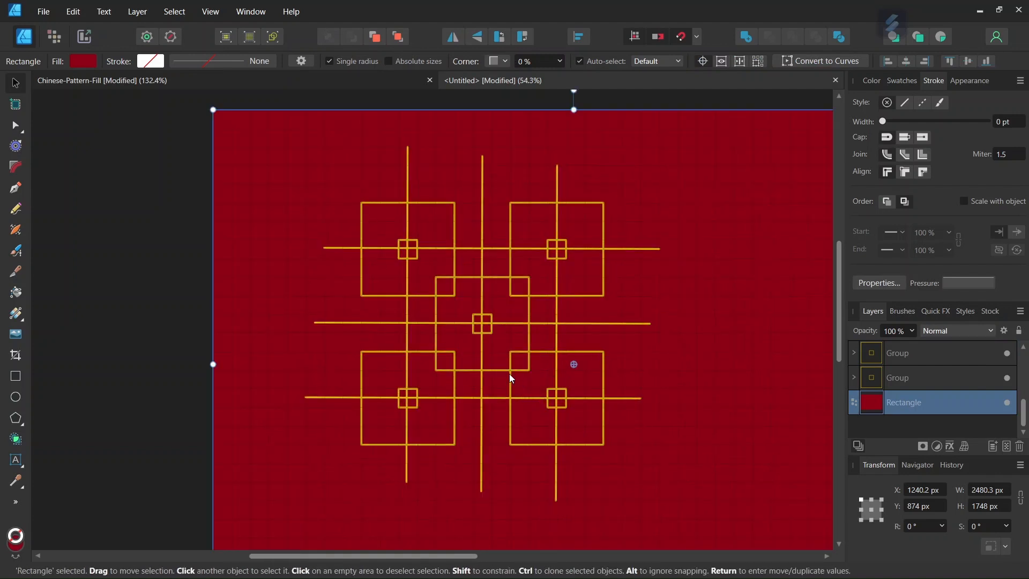
pyautogui.click(410, 253)
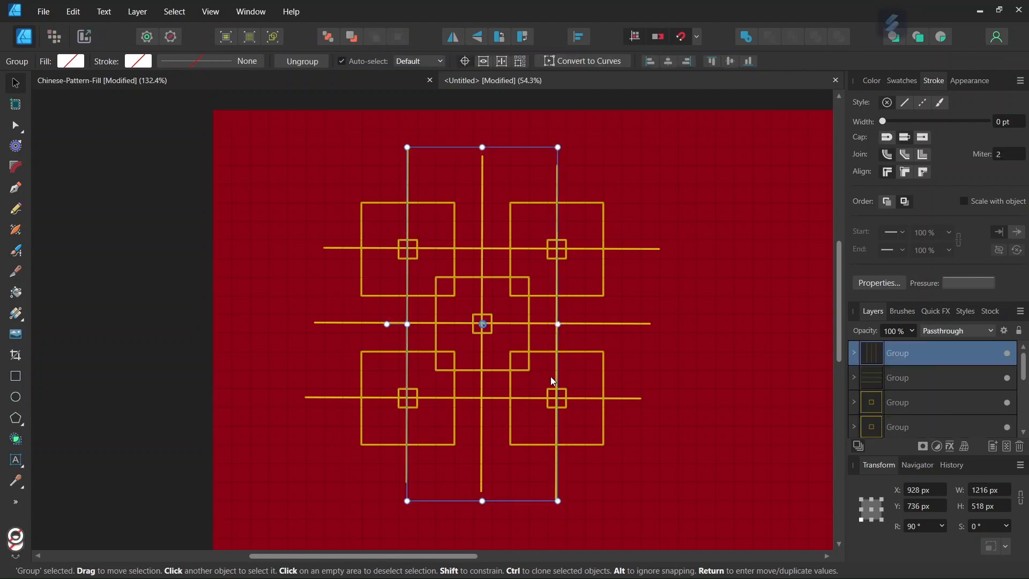
pyautogui.click(553, 399)
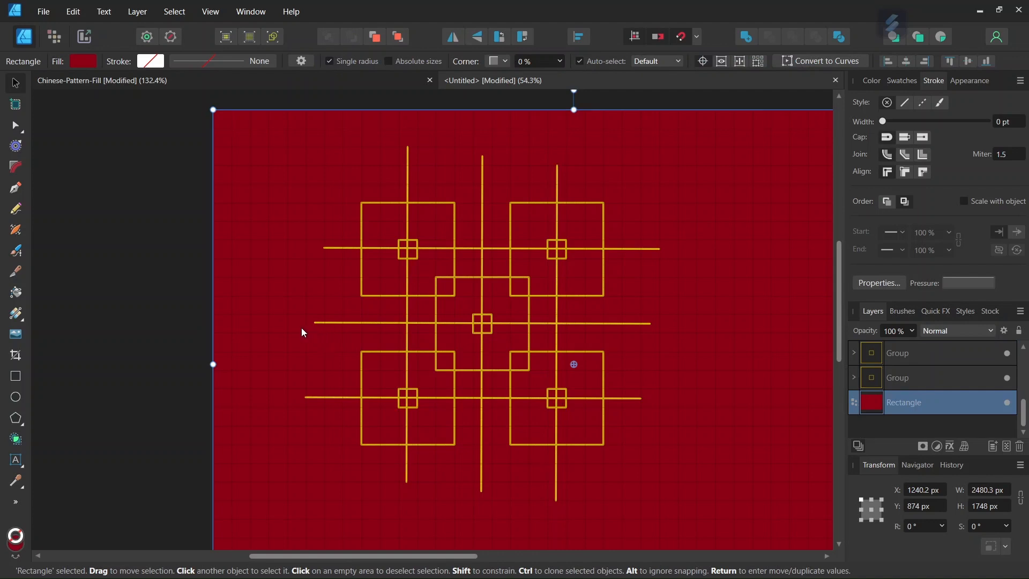
pyautogui.hotkey('ctrl', 'd')
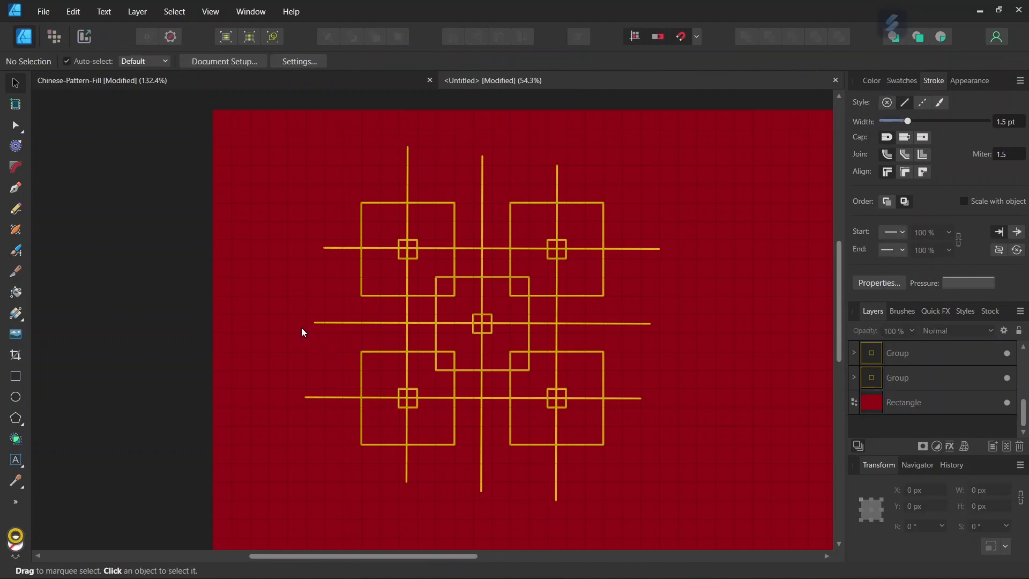
# Draw a no-stroke rectangle from the top-left corner small square's centre to the opposite corner square.
pyautogui.click(23, 378)
pyautogui.click(144, 61)
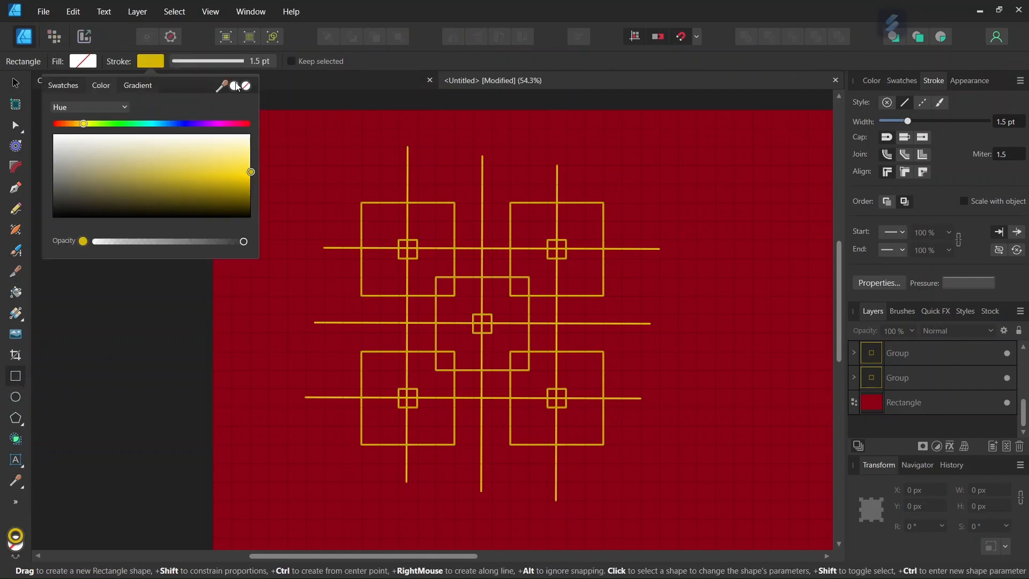
pyautogui.click(239, 86)
pyautogui.scroll(1, 573, 388)
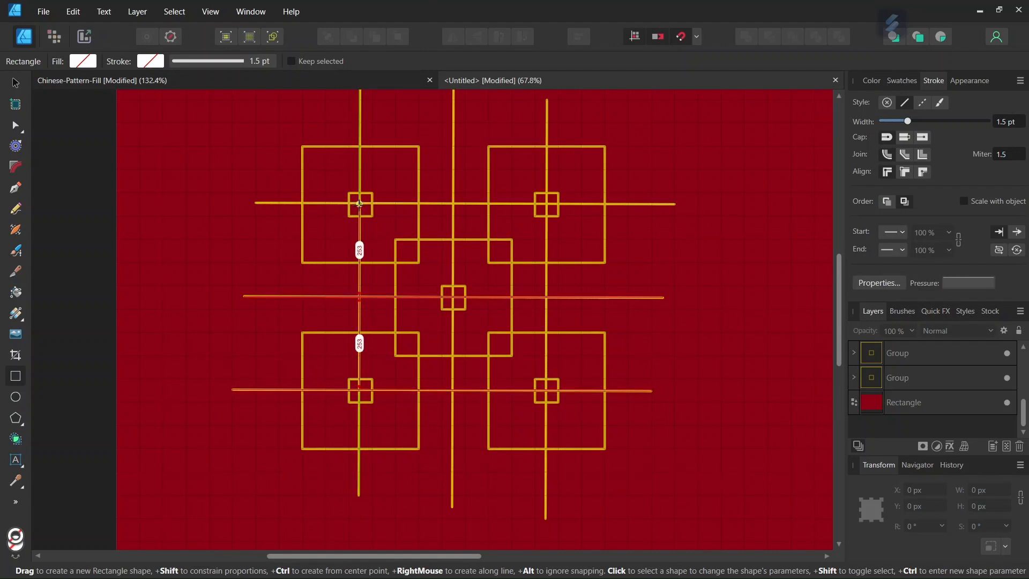
pyautogui.moveTo(359, 203); pyautogui.dragTo(545, 390)
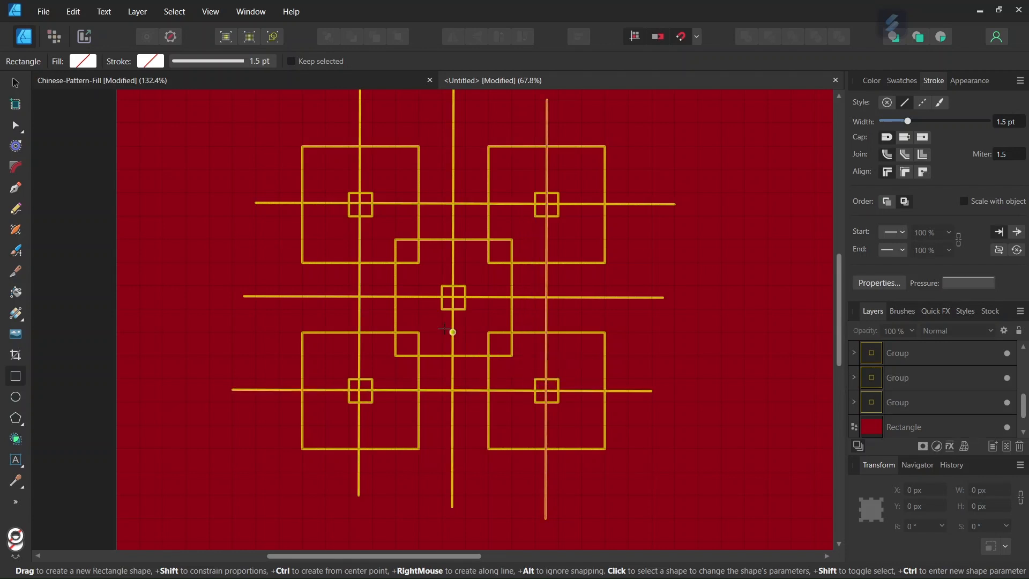
pyautogui.scroll(1, 437, 320)
pyautogui.scroll(5, 890, 405)
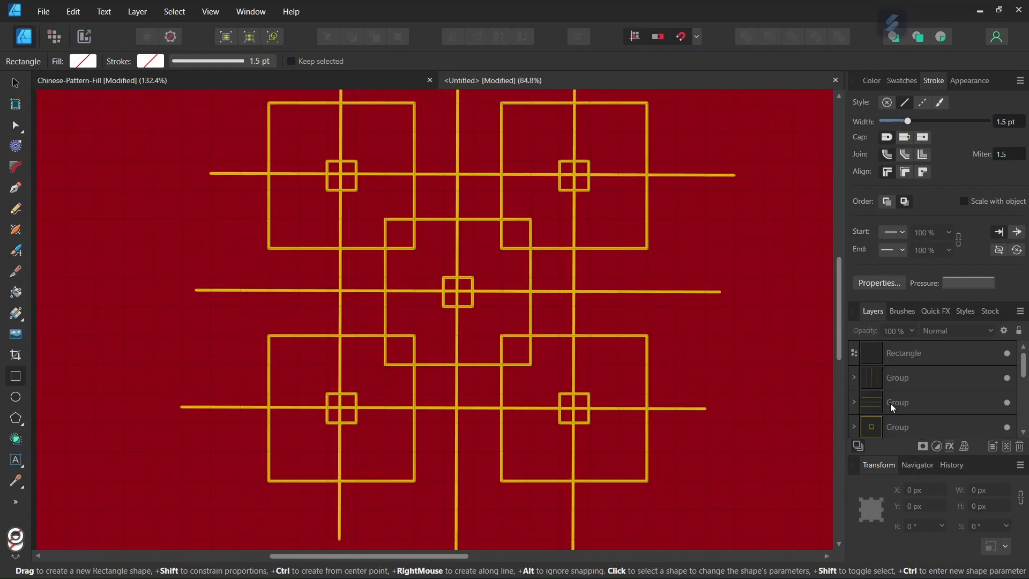
# Select the framing rectangle and drag its horizontal edge until the height reads 515 px.
pyautogui.click(912, 352)
pyautogui.scroll(1, 418, 277)
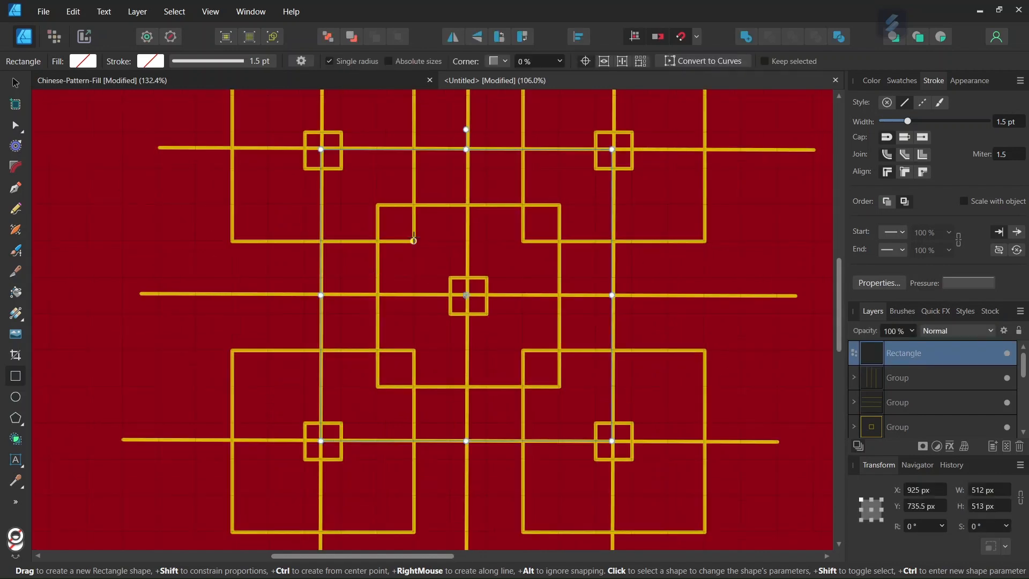
pyautogui.scroll(1, 323, 157)
pyautogui.scroll(3, 322, 158)
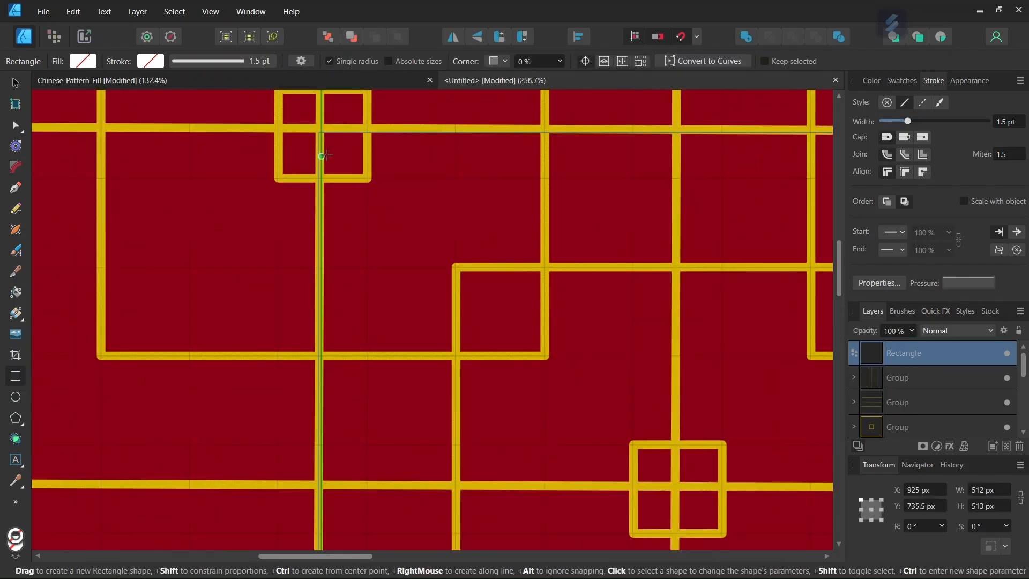
pyautogui.scroll(2, 351, 150)
pyautogui.press('v')
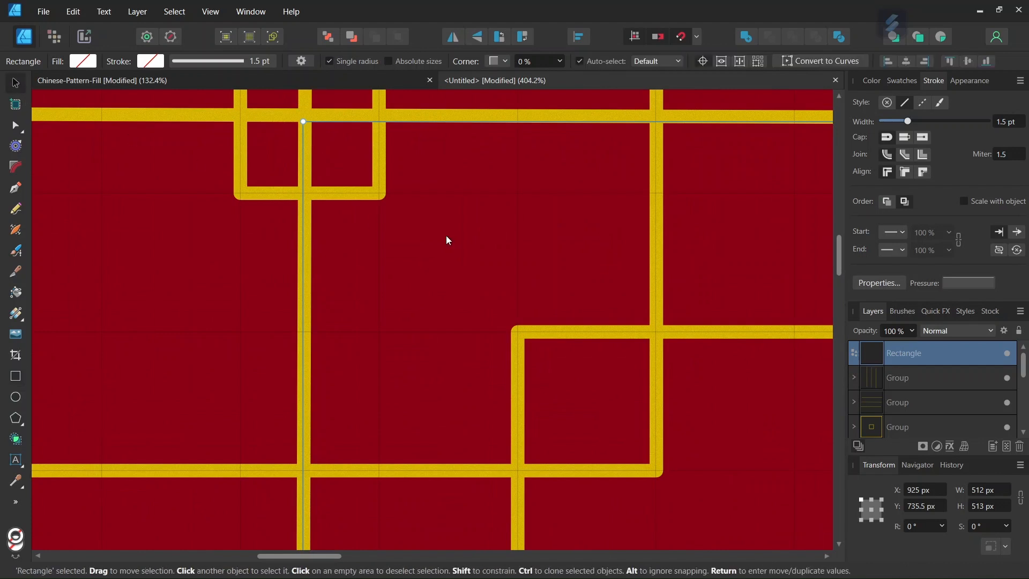
pyautogui.moveTo(312, 553); pyautogui.dragTo(355, 557)
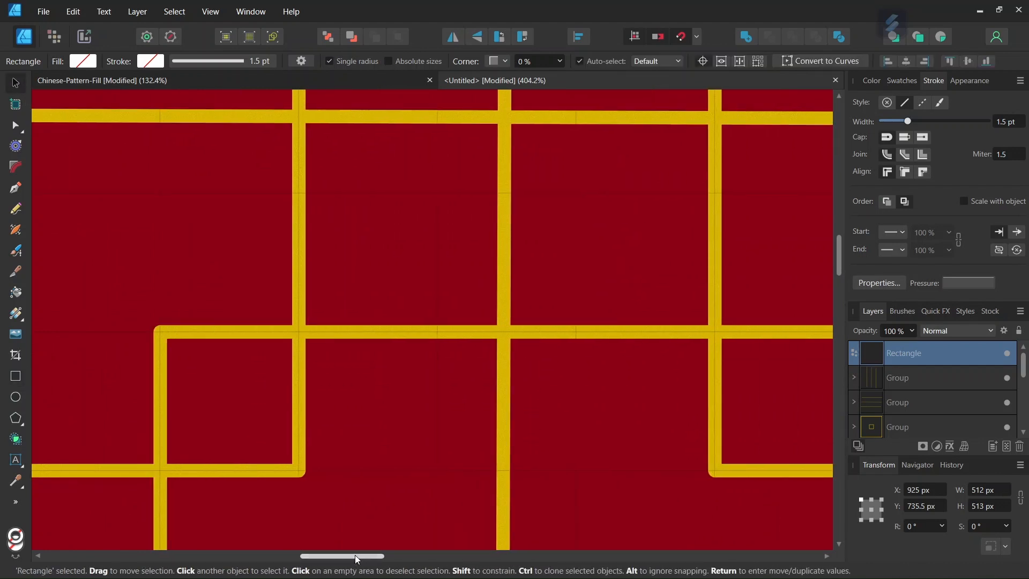
pyautogui.scroll(-1, 368, 447)
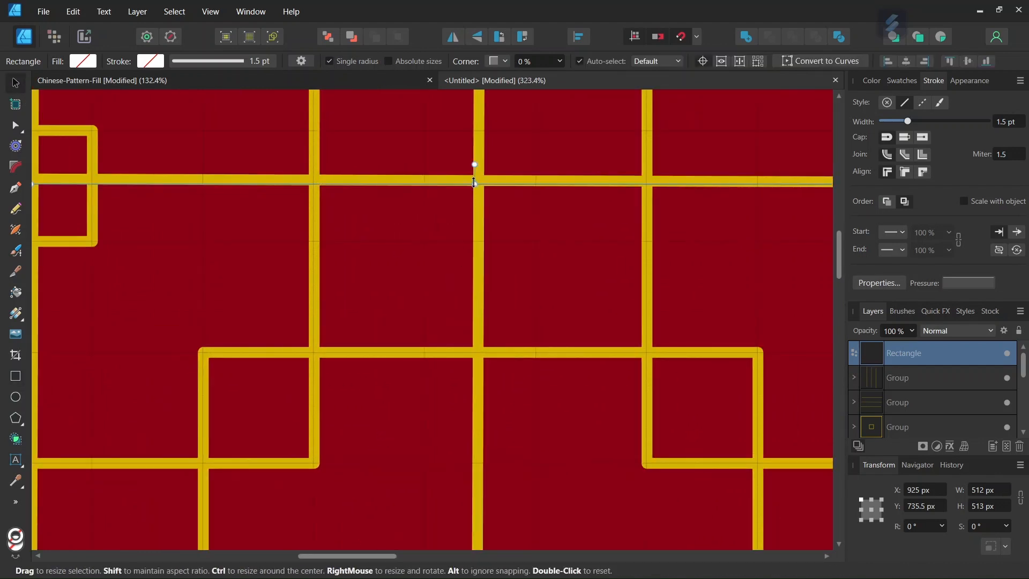
pyautogui.moveTo(475, 181); pyautogui.dragTo(476, 180)
# Drag the rectangle's vertical edge until its width reads 514 px.
pyautogui.scroll(-5, 557, 228)
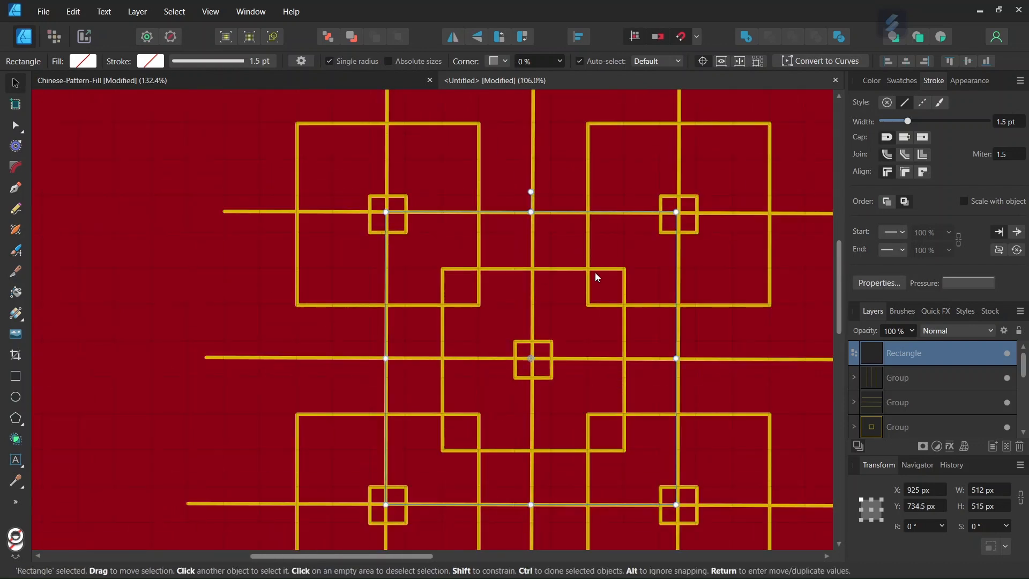
pyautogui.scroll(6, 705, 214)
pyautogui.scroll(-1, 684, 290)
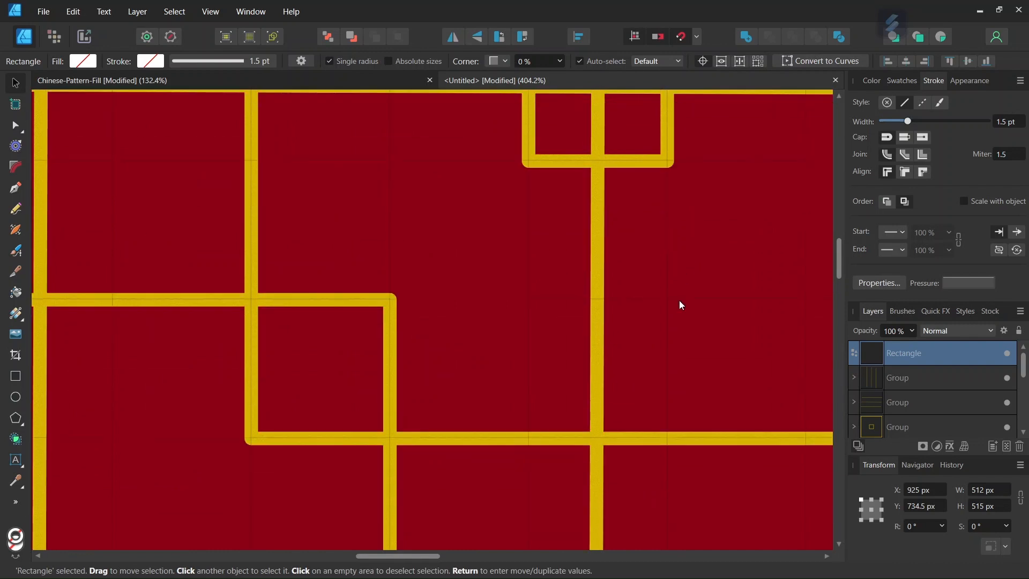
pyautogui.scroll(-5, 666, 316)
pyautogui.scroll(3, 652, 362)
pyautogui.moveTo(617, 456); pyautogui.dragTo(617, 454)
pyautogui.scroll(-4, 599, 482)
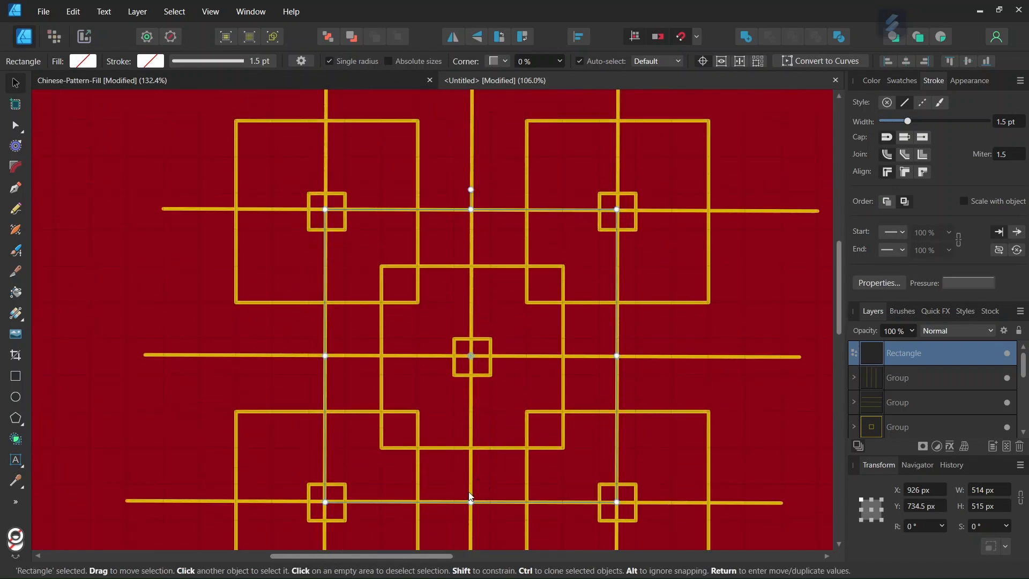
pyautogui.scroll(2, 471, 494)
pyautogui.scroll(-1, 474, 452)
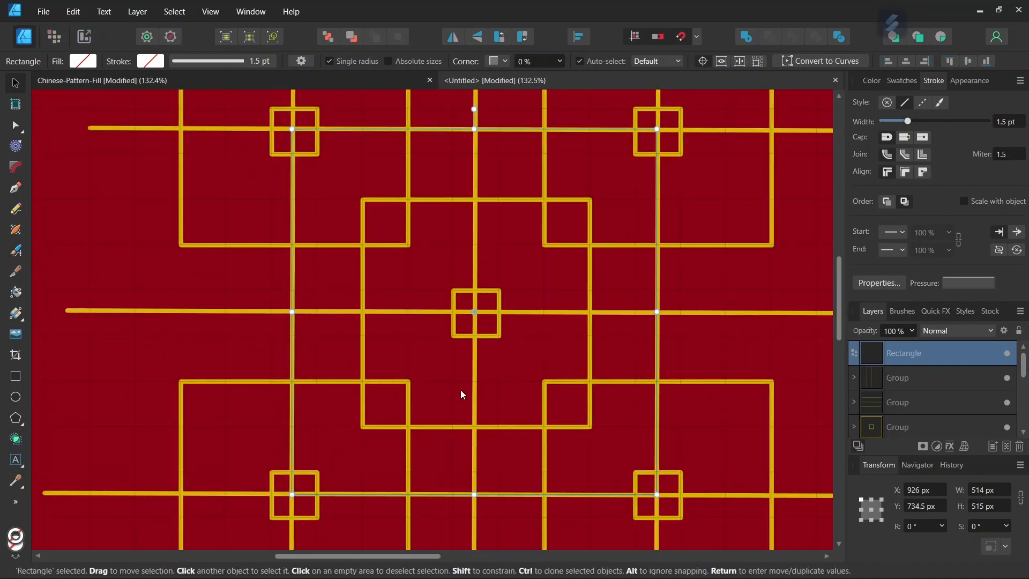
pyautogui.scroll(1, 253, 324)
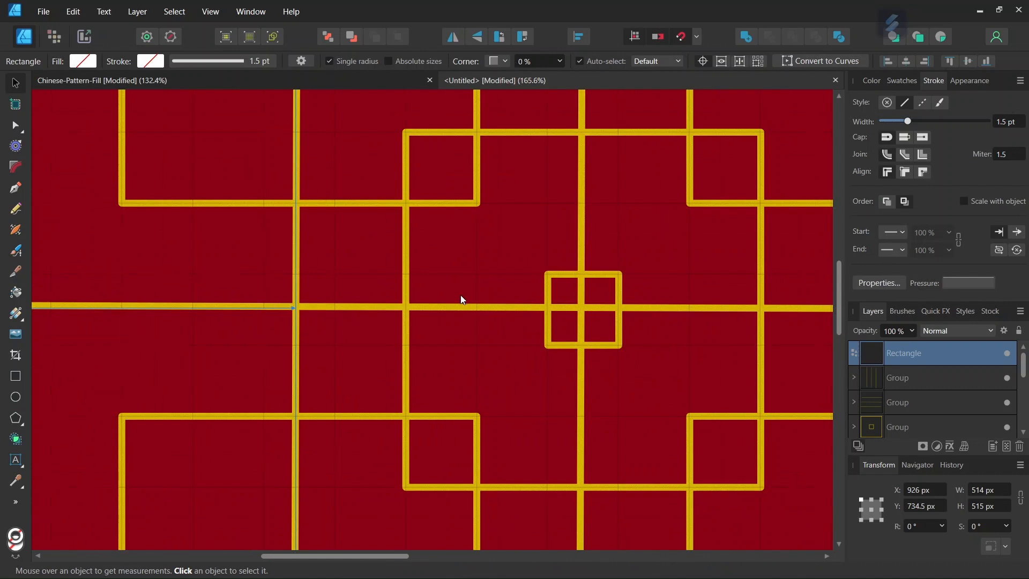
pyautogui.scroll(-1, 482, 295)
pyautogui.scroll(-1, 581, 260)
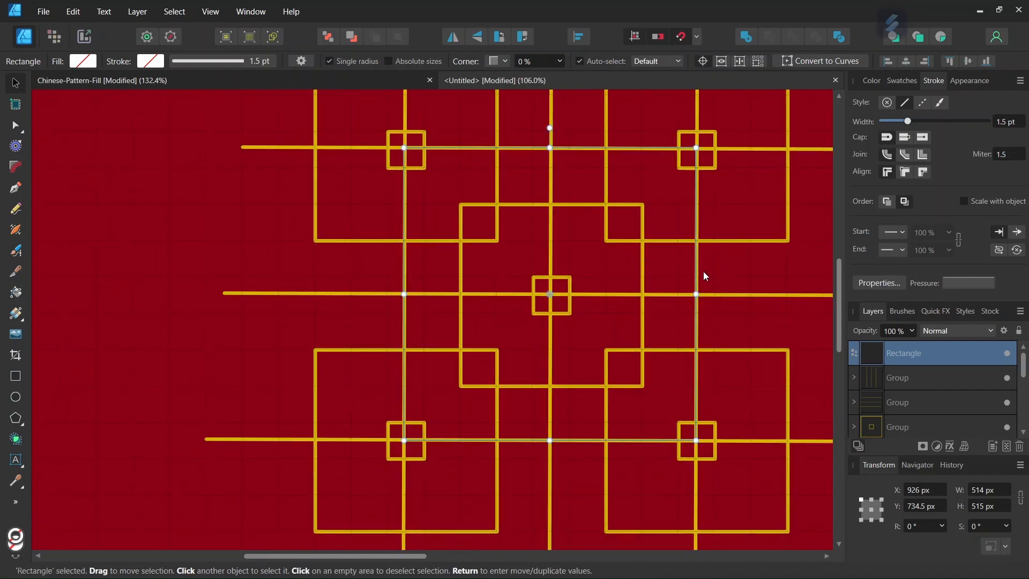
# Export the rectangle's selection area as a 514 × 515 px PNG named Tile.
pyautogui.click(45, 13)
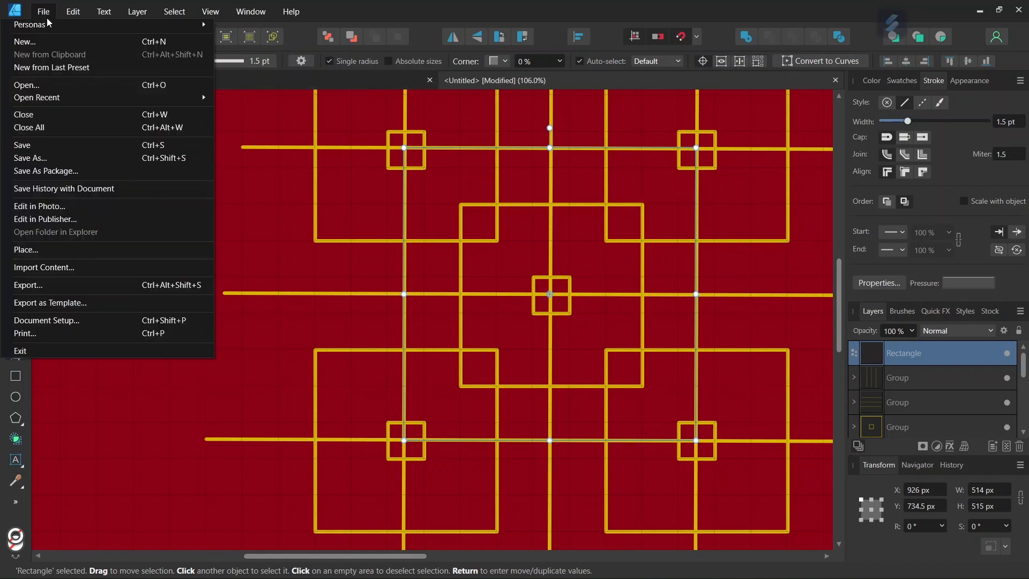
pyautogui.click(71, 286)
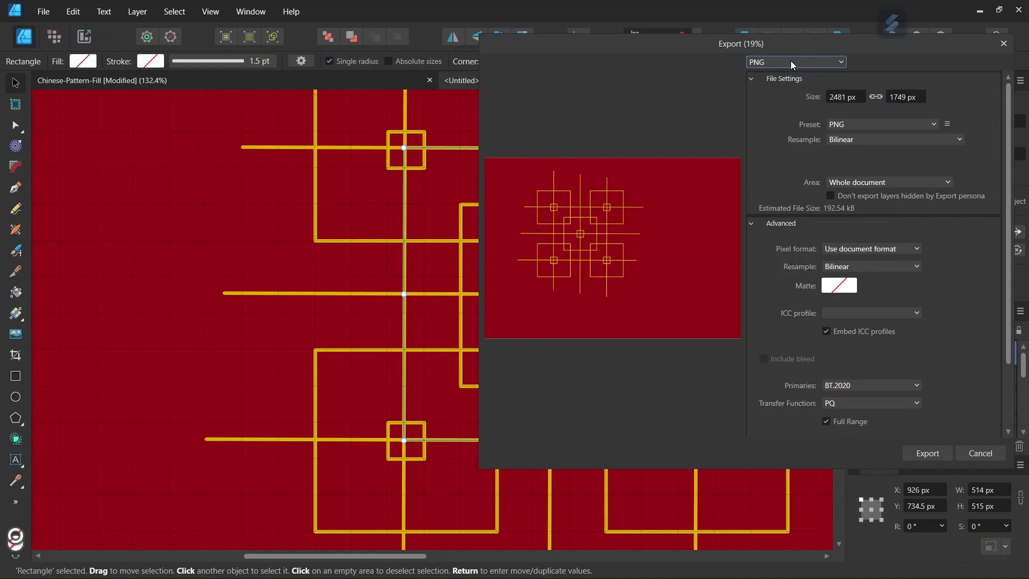
pyautogui.click(868, 182)
pyautogui.click(859, 210)
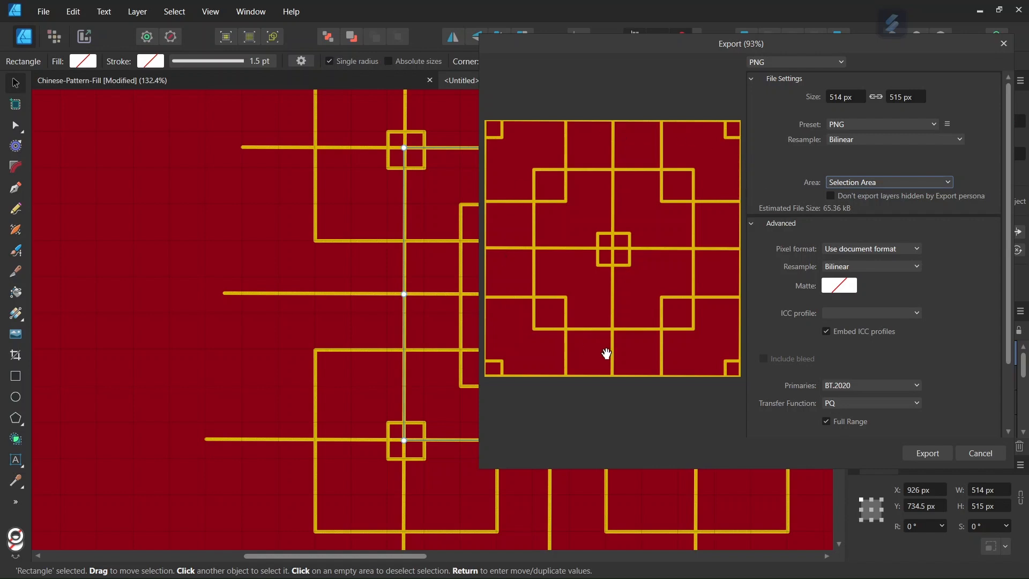
pyautogui.click(931, 455)
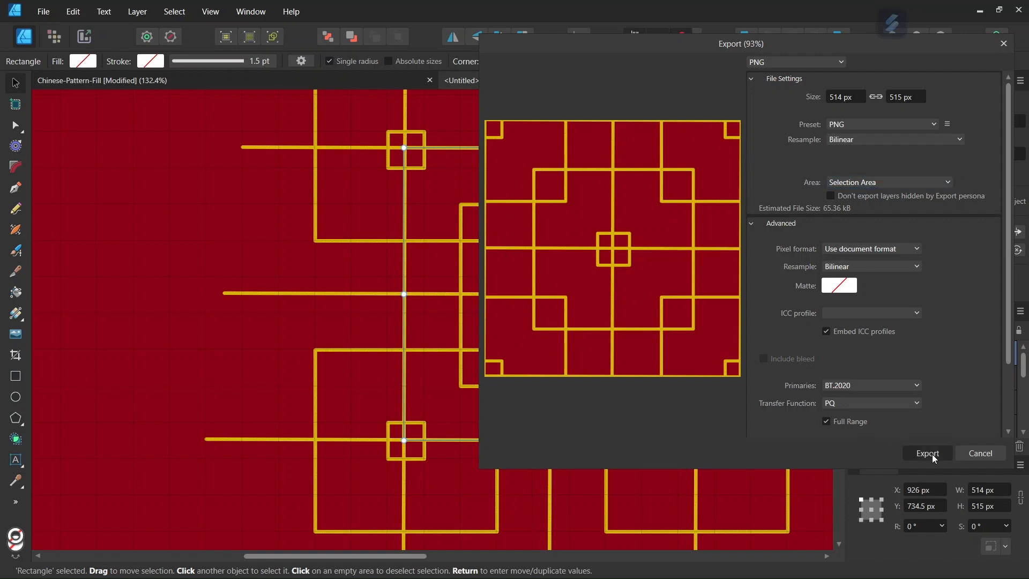
pyautogui.write('Tile')
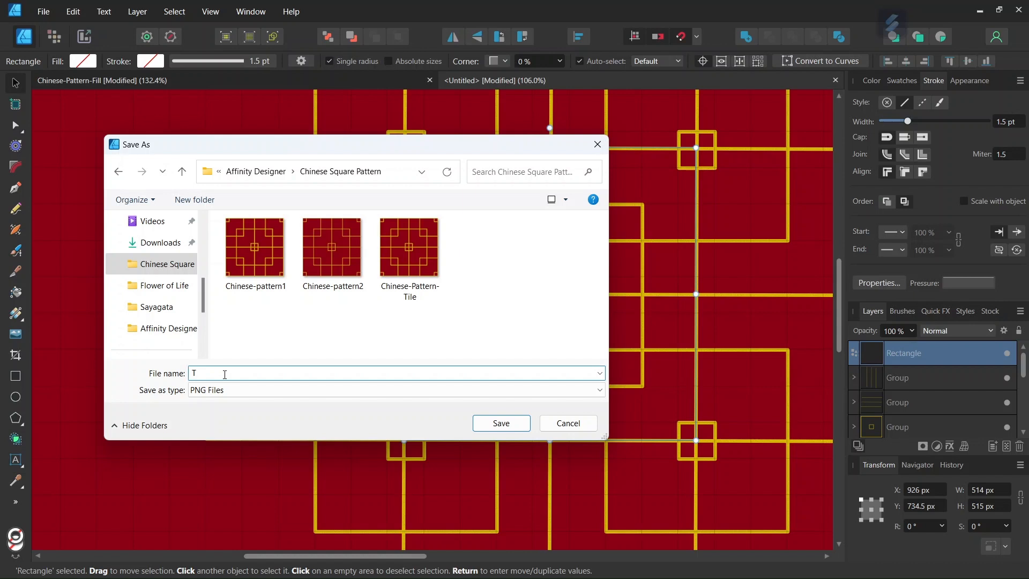
pyautogui.click(501, 423)
pyautogui.scroll(-3, 558, 410)
pyautogui.moveTo(378, 562); pyautogui.dragTo(432, 557)
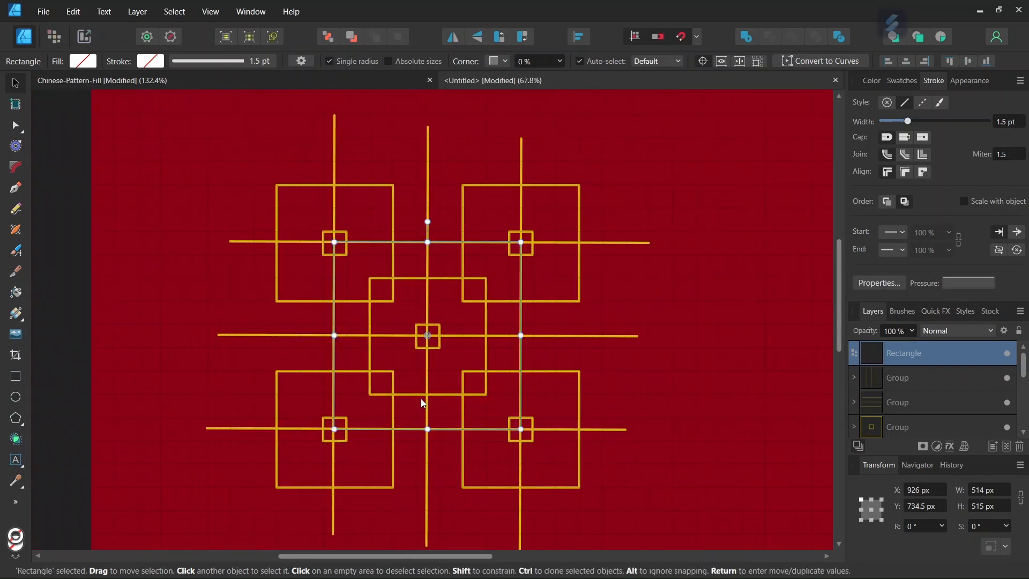
# Create a new A5 document and hide its page grid.
pyautogui.click(44, 12)
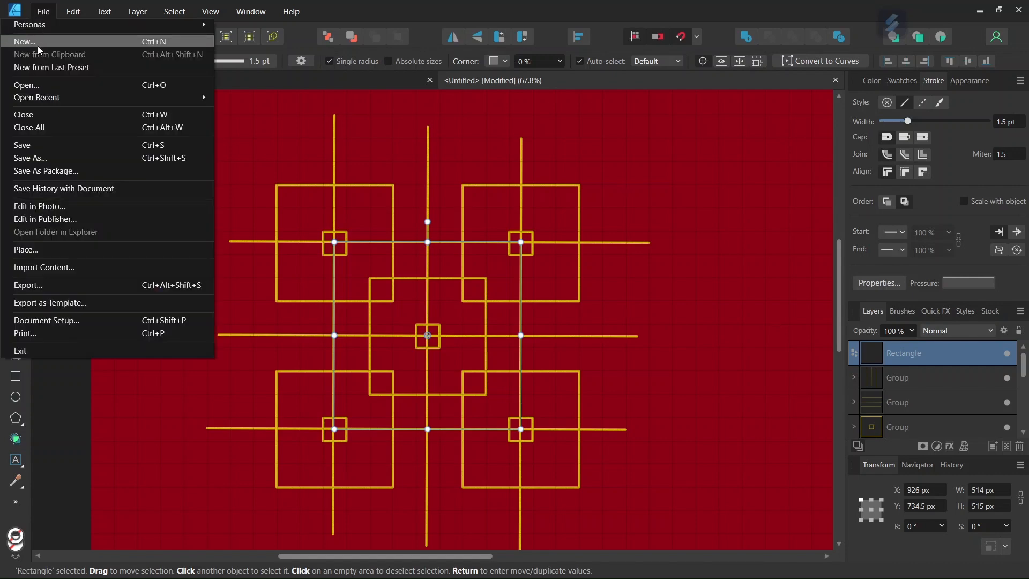
pyautogui.click(30, 40)
pyautogui.click(789, 497)
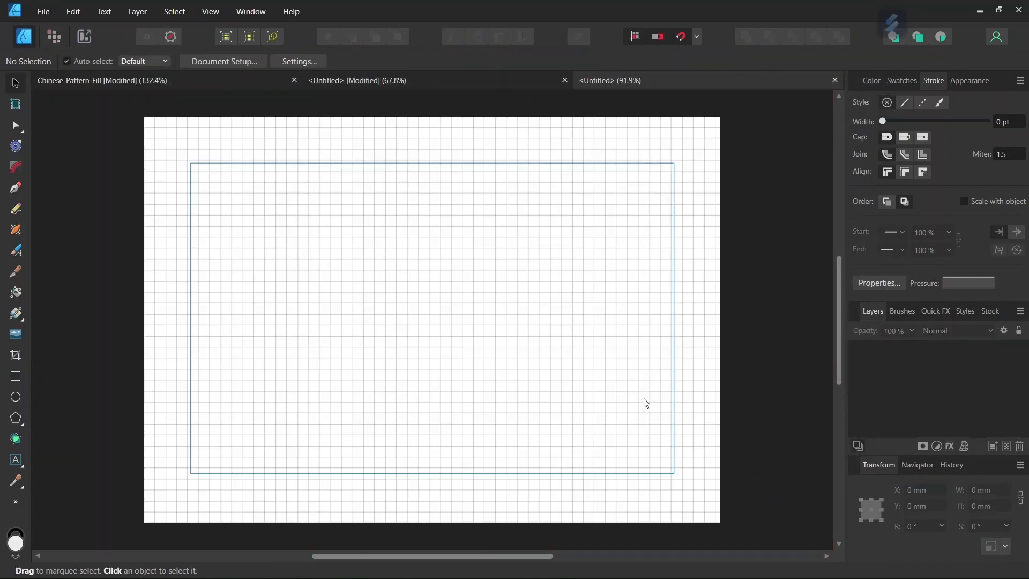
pyautogui.click(210, 11)
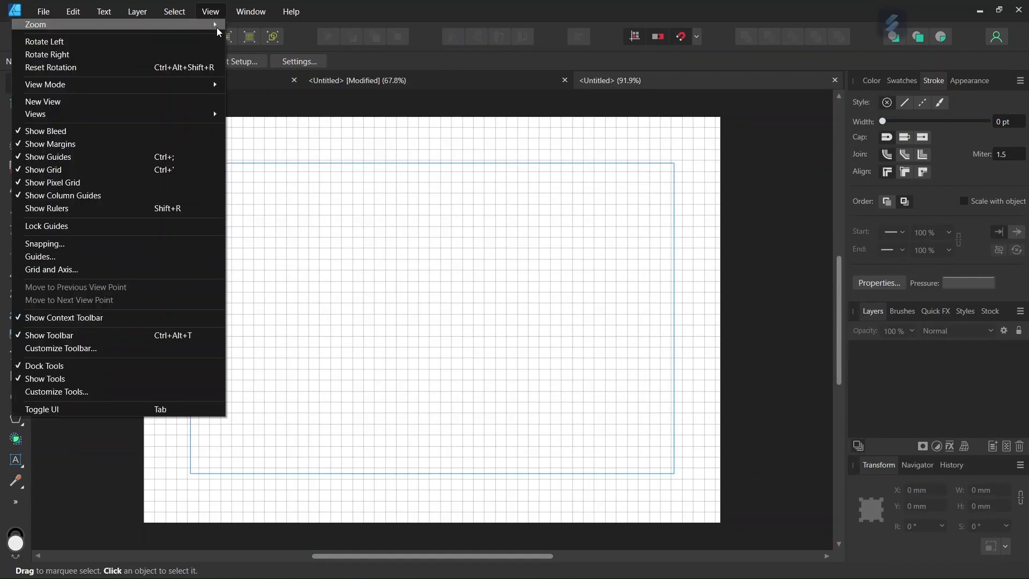
pyautogui.click(144, 170)
# Draw a 210 × 148 mm rectangle with no fill or stroke covering the whole page.
pyautogui.click(16, 376)
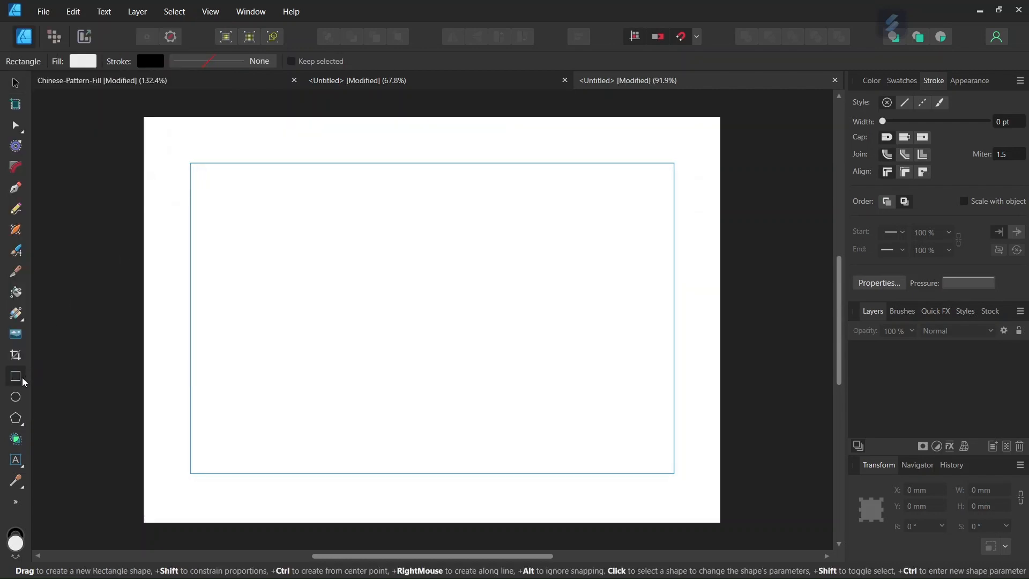
pyautogui.click(91, 63)
pyautogui.click(211, 87)
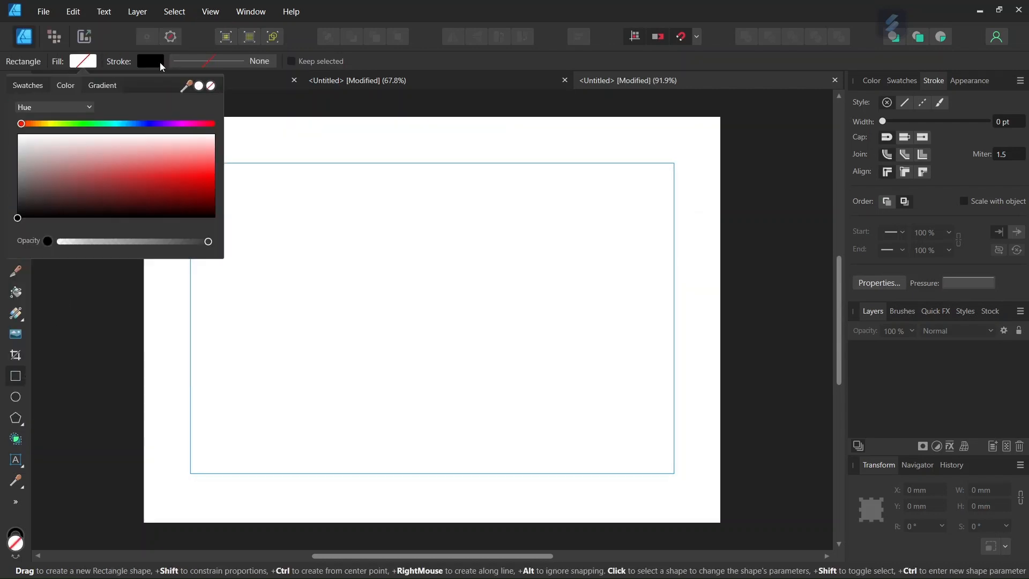
pyautogui.click(163, 63)
pyautogui.click(247, 86)
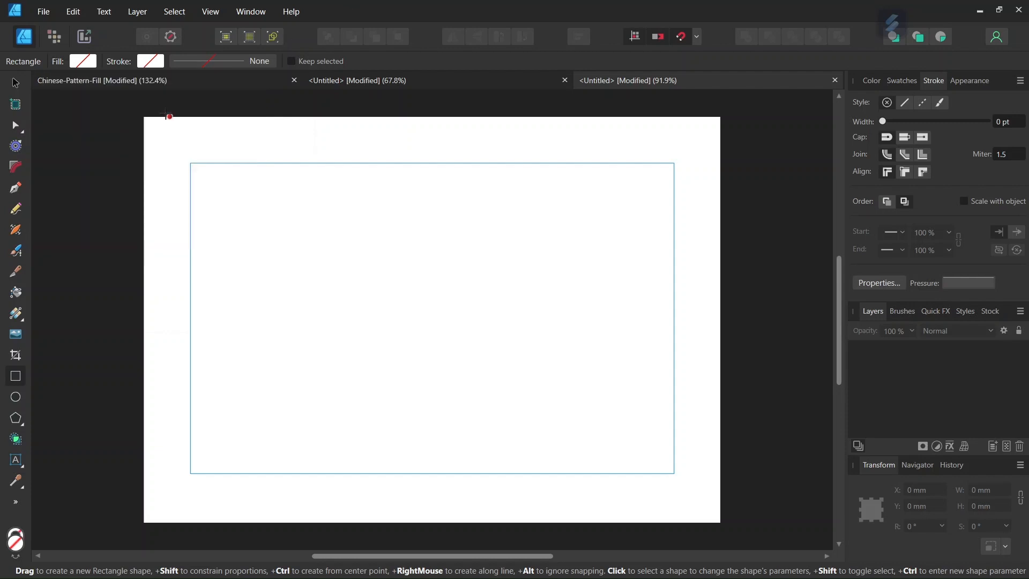
pyautogui.moveTo(143, 116); pyautogui.dragTo(720, 523)
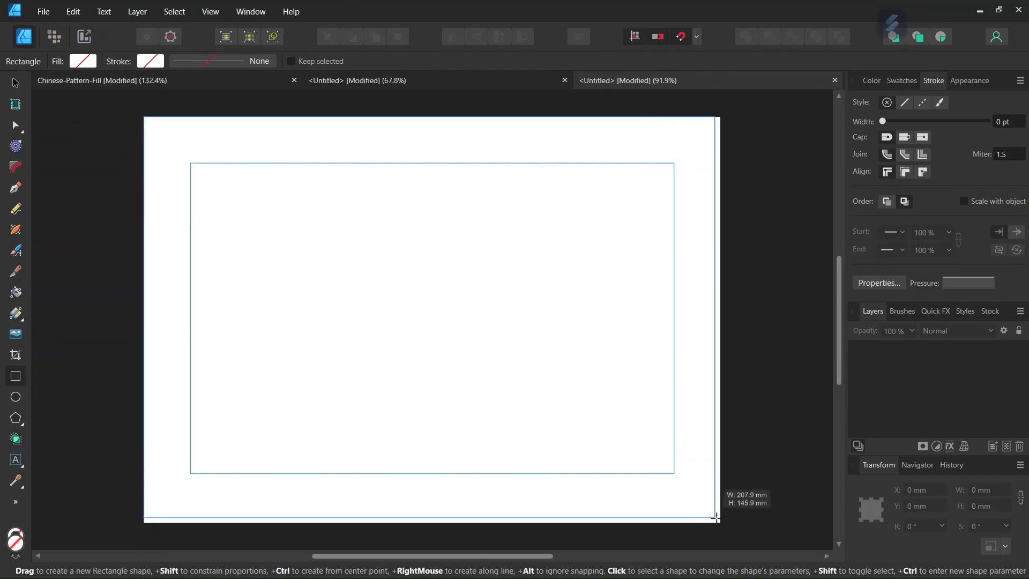
pyautogui.click(940, 355)
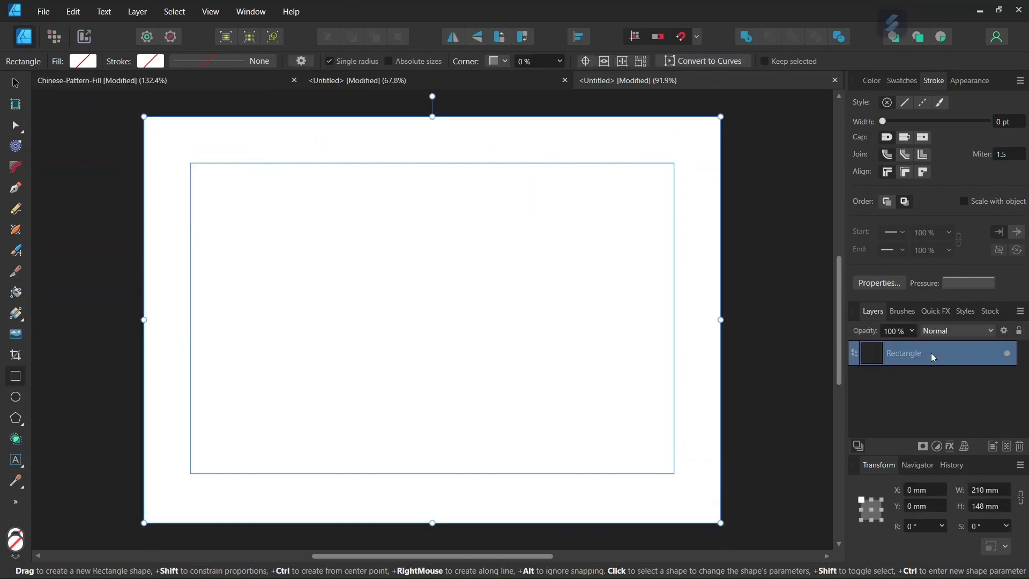
# Flood-fill the page rectangle with the exported Tile image as a repeating bitmap pattern.
pyautogui.click(16, 292)
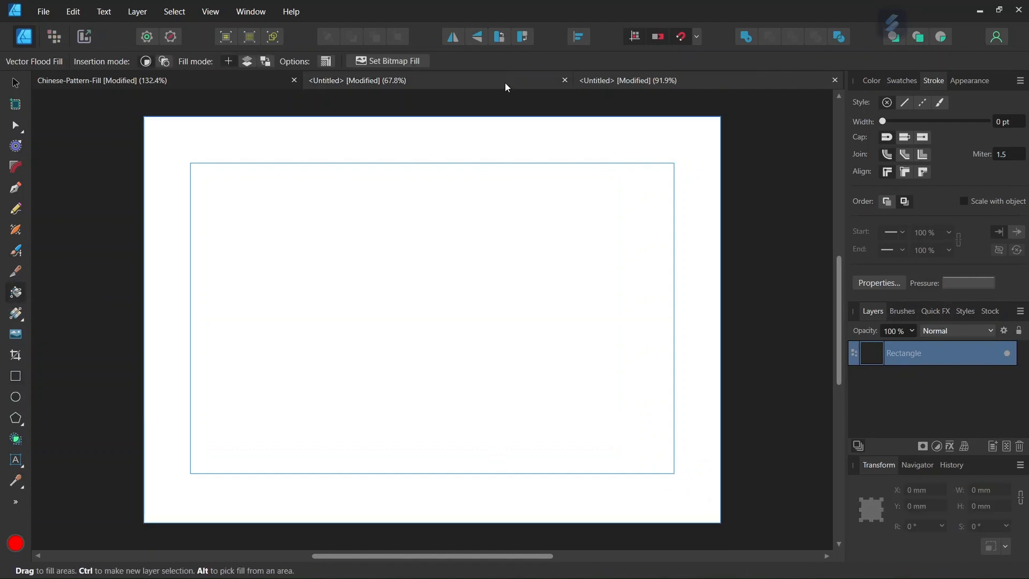
pyautogui.click(390, 62)
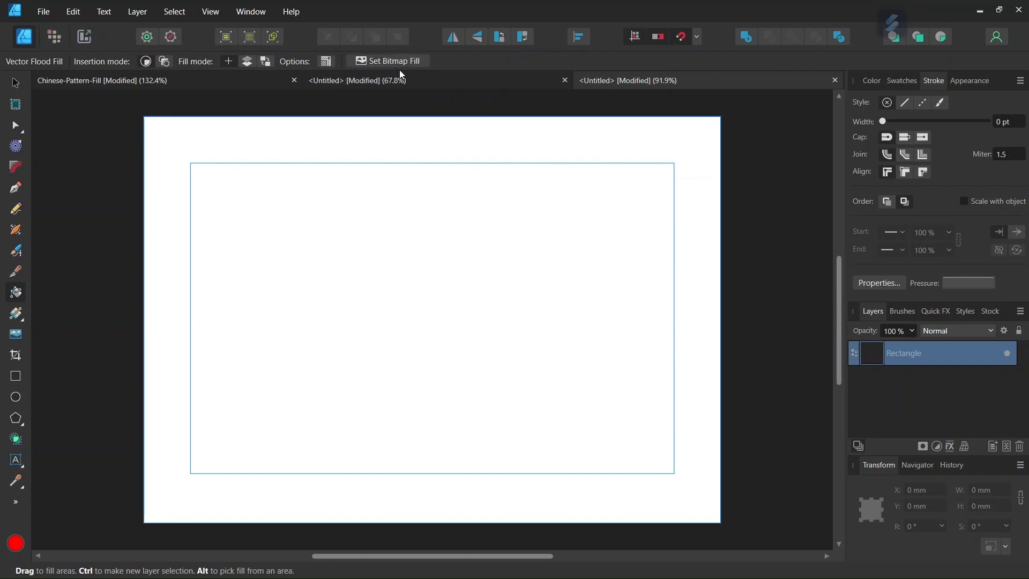
pyautogui.scroll(-1, 482, 327)
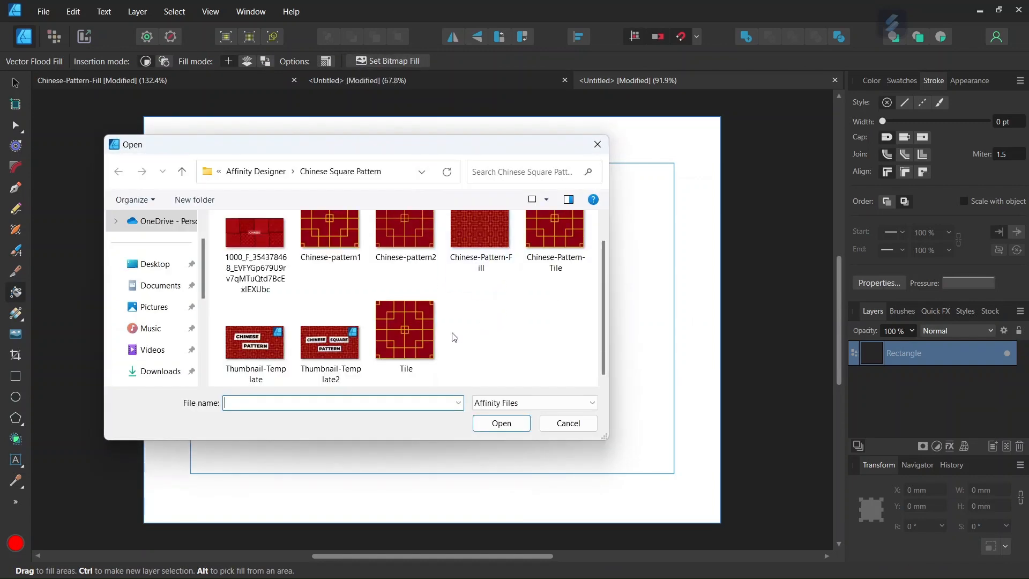
pyautogui.doubleClick(406, 342)
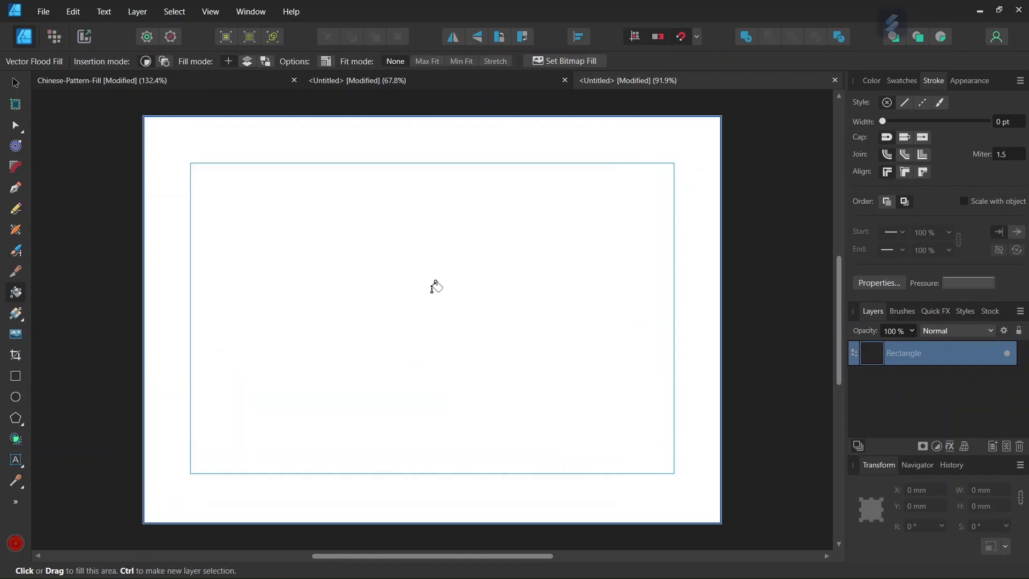
pyautogui.click(430, 283)
pyautogui.click(428, 285)
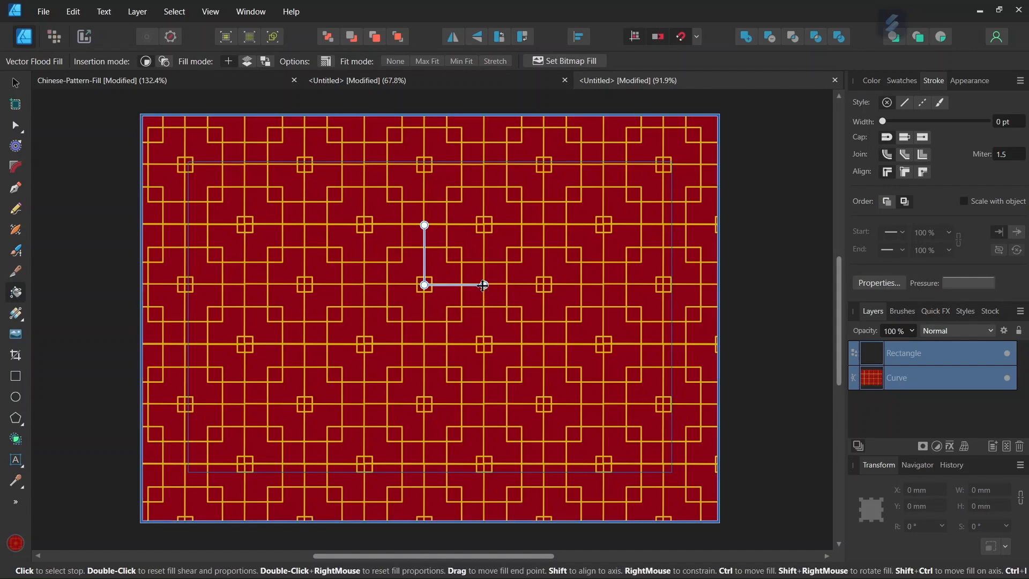
# Rotate the lattice bitmap fill 45° so the squares form a diagonal diamond pattern.
pyautogui.moveTo(484, 284); pyautogui.dragTo(471, 331)
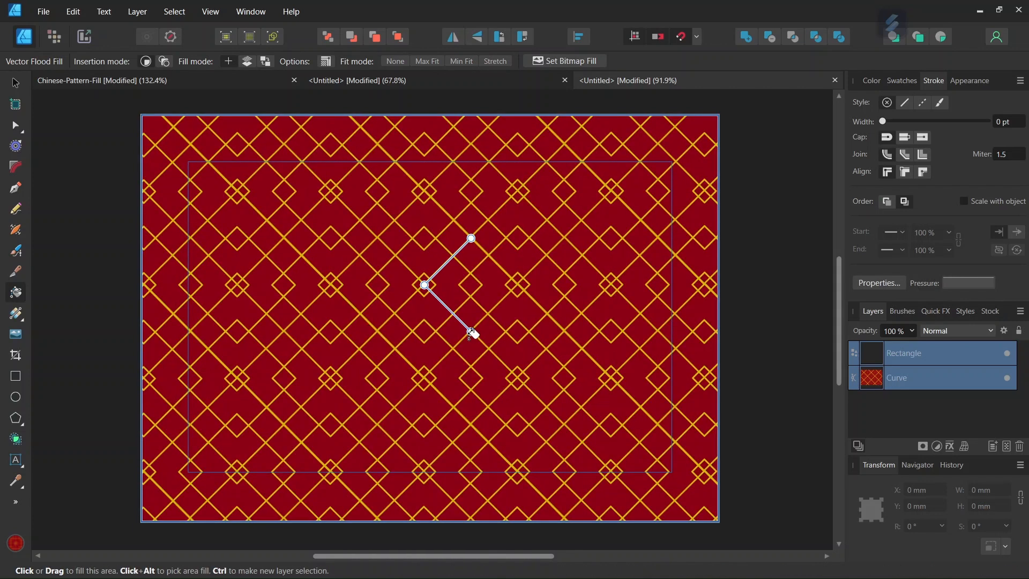
pyautogui.click(17, 85)
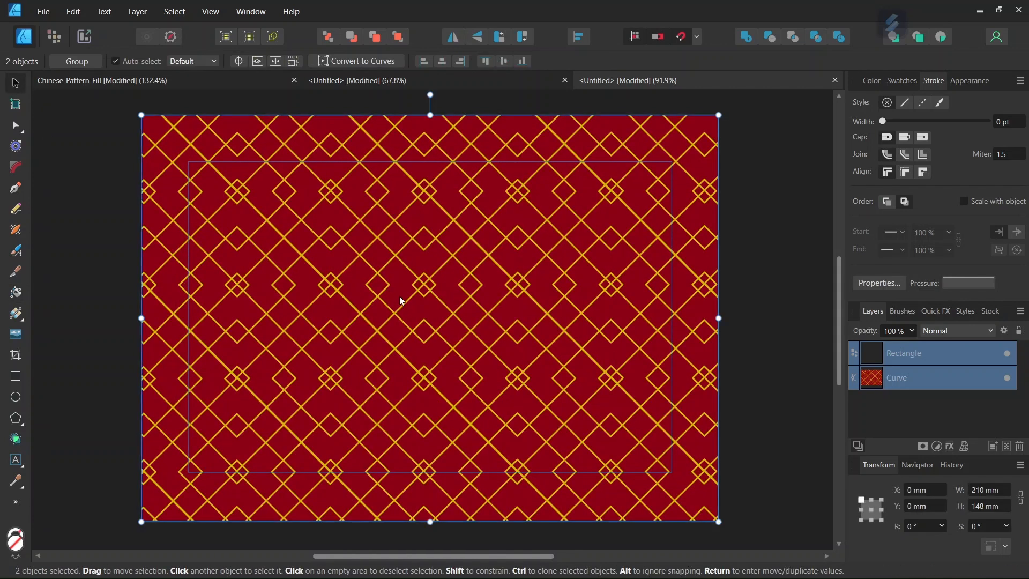